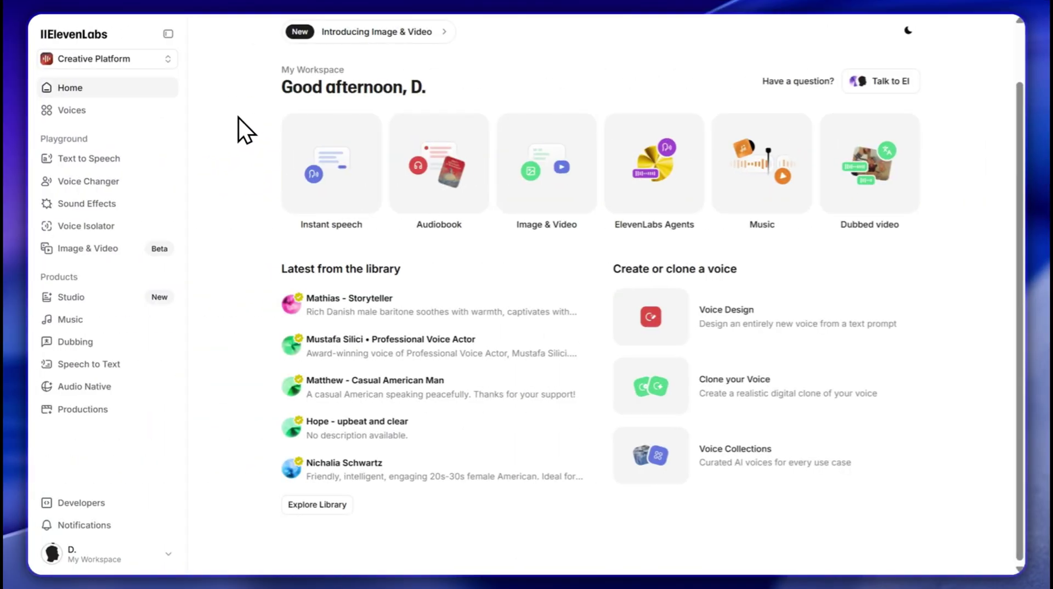
Open the Image & Video workspace and scroll through its gallery.
click(79, 251)
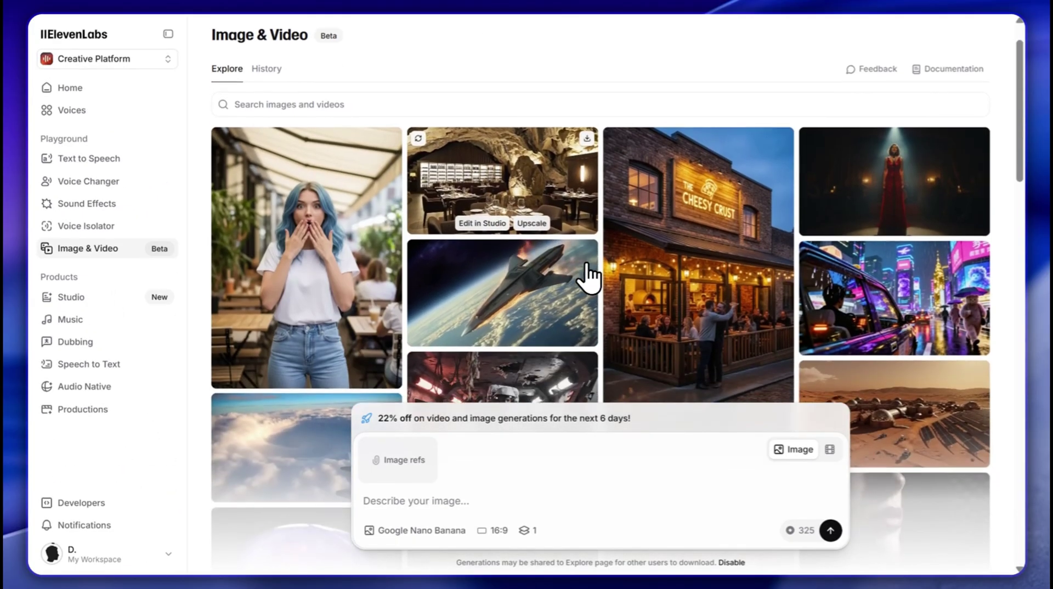
scroll(589, 277, down, 4)
scroll(585, 275, down, 6)
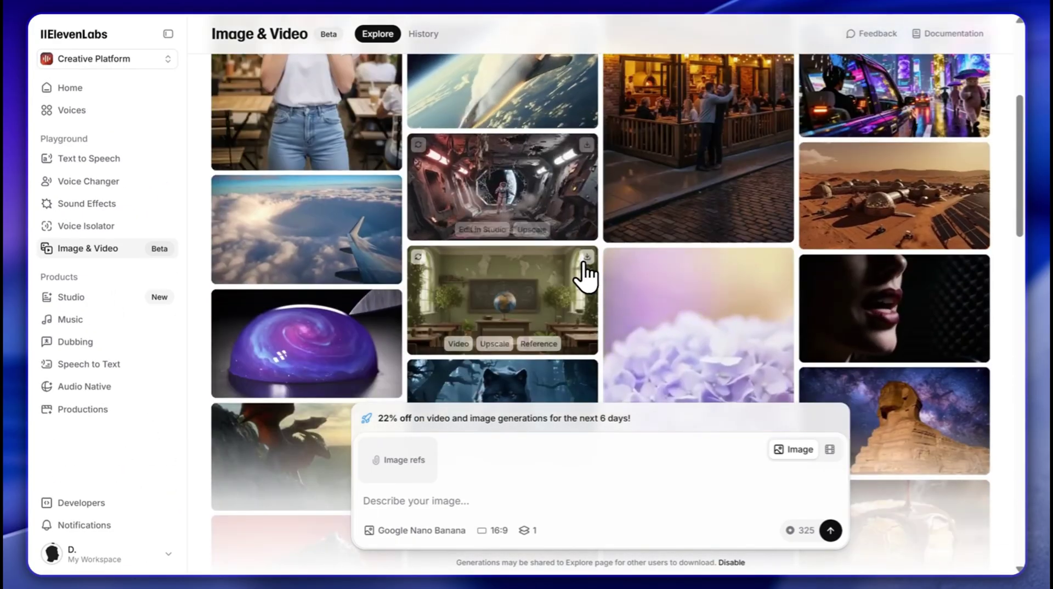
scroll(582, 274, up, 5)
scroll(583, 275, up, 5)
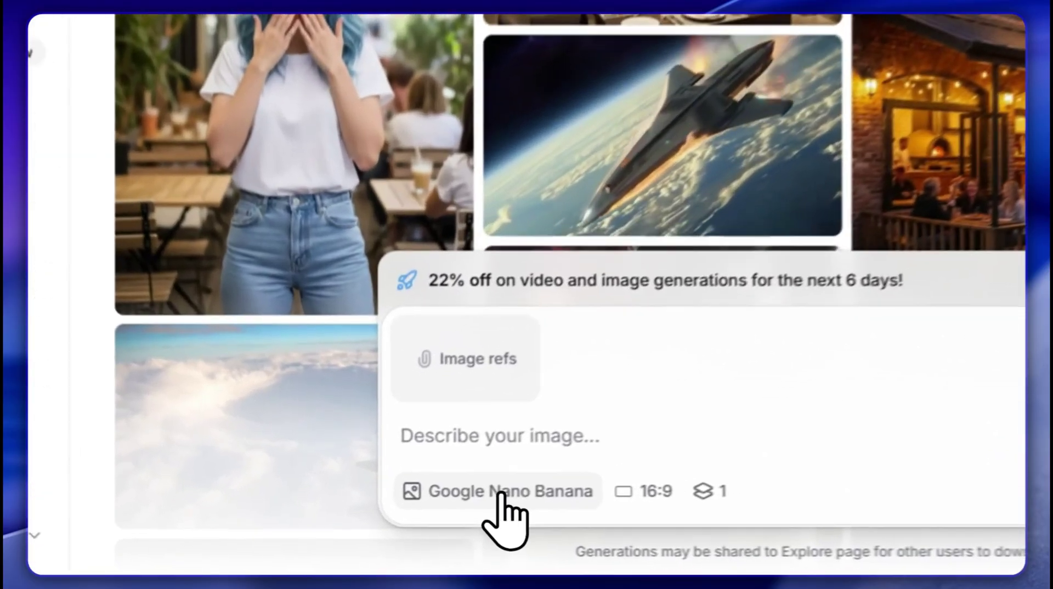
Browse the image model list, leaving Google Nano Banana selected.
click(426, 526)
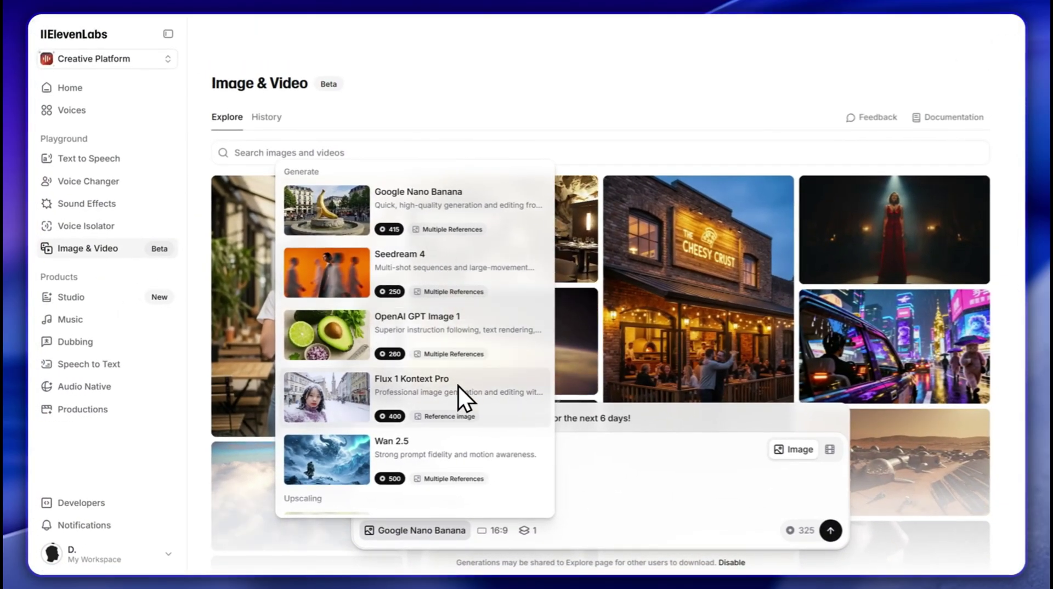
scroll(457, 389, down, 1)
scroll(456, 387, down, 1)
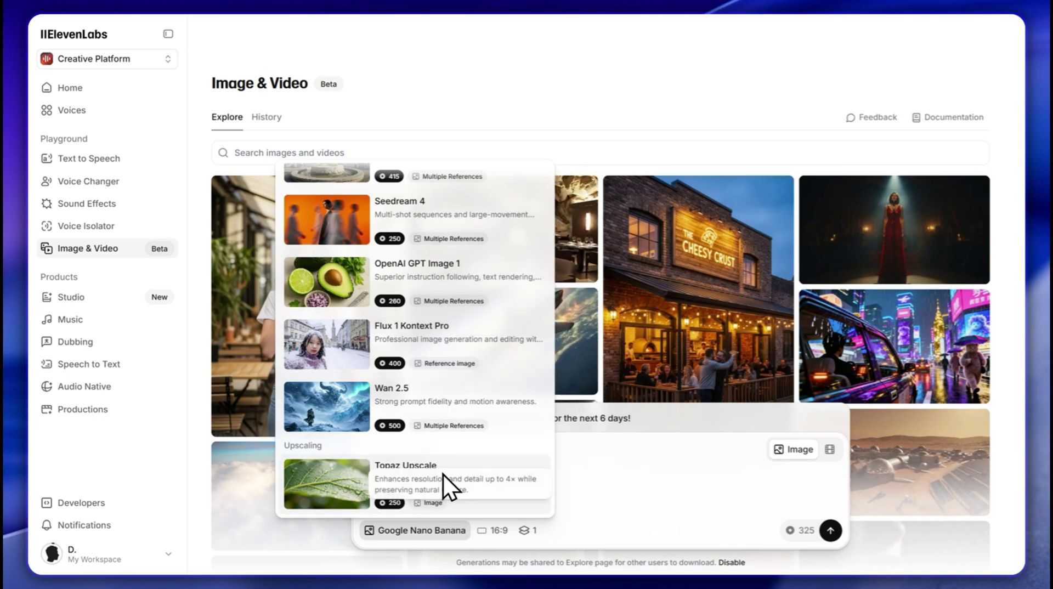
click(459, 475)
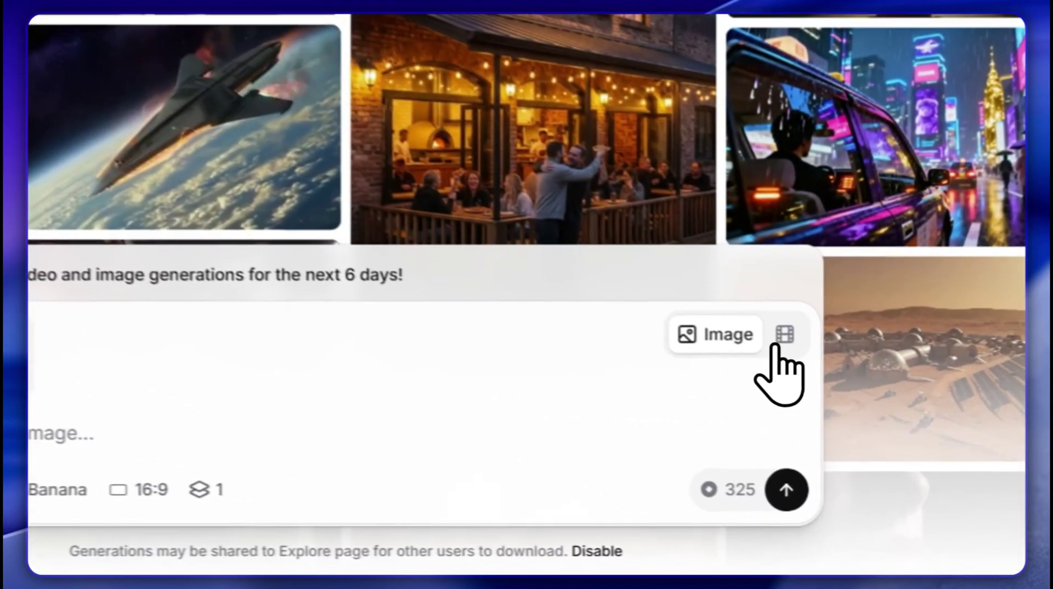
click(827, 445)
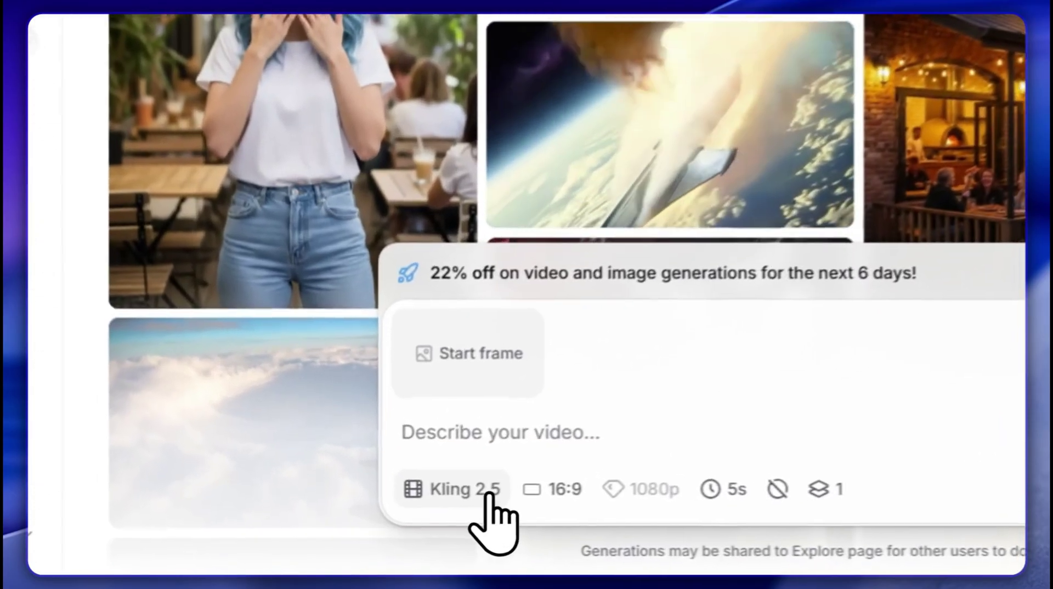
click(490, 495)
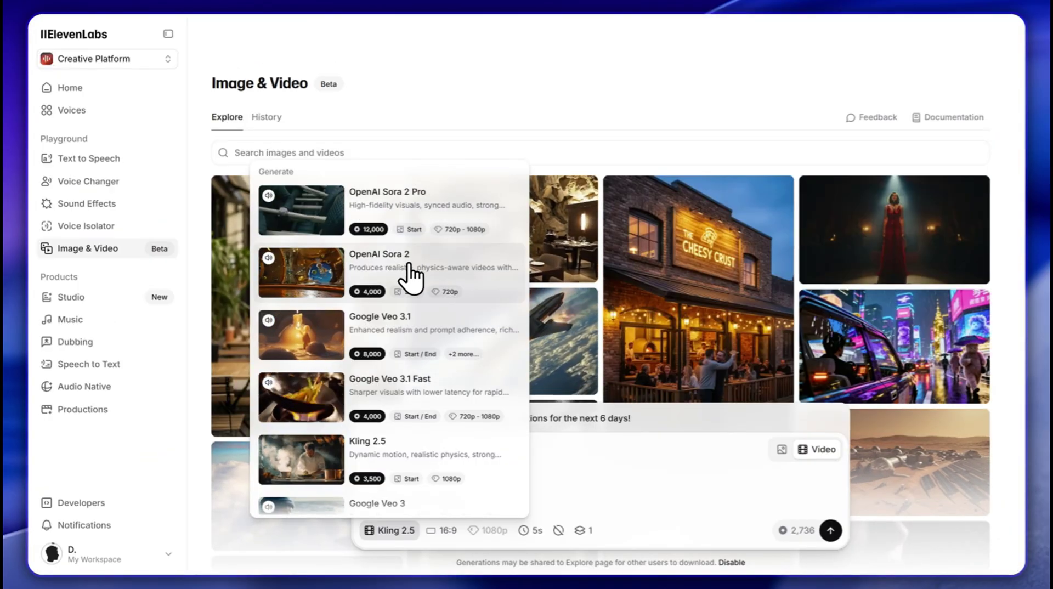
scroll(419, 316, down, 3)
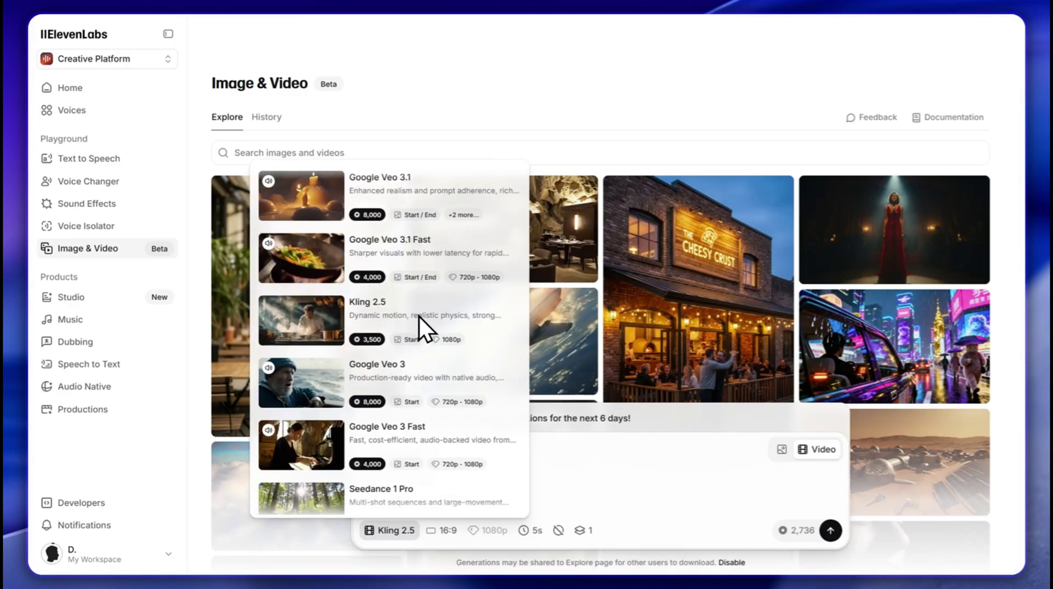
scroll(420, 369, down, 3)
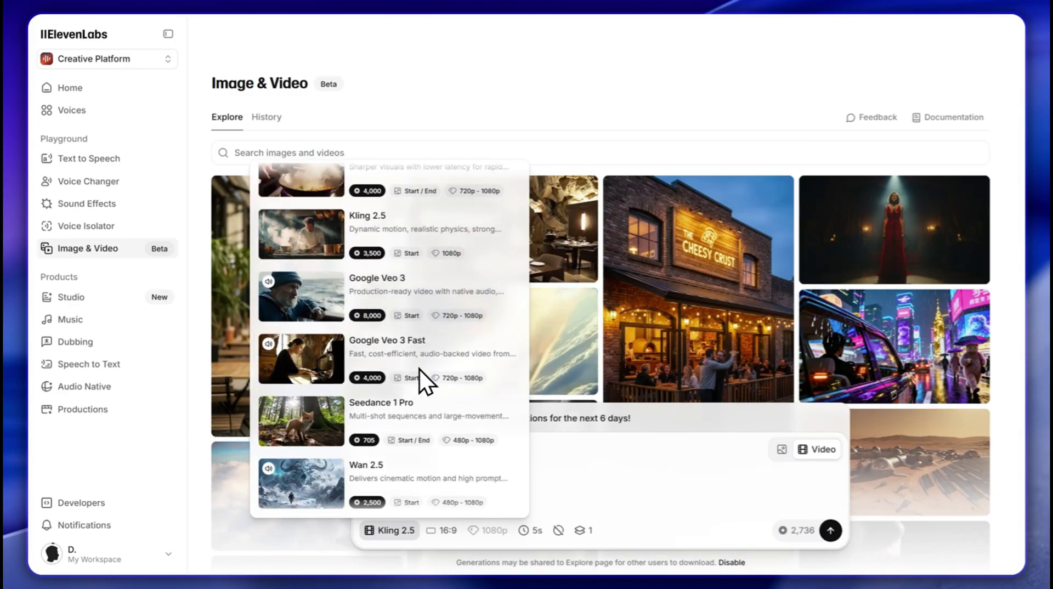
scroll(434, 437, down, 2)
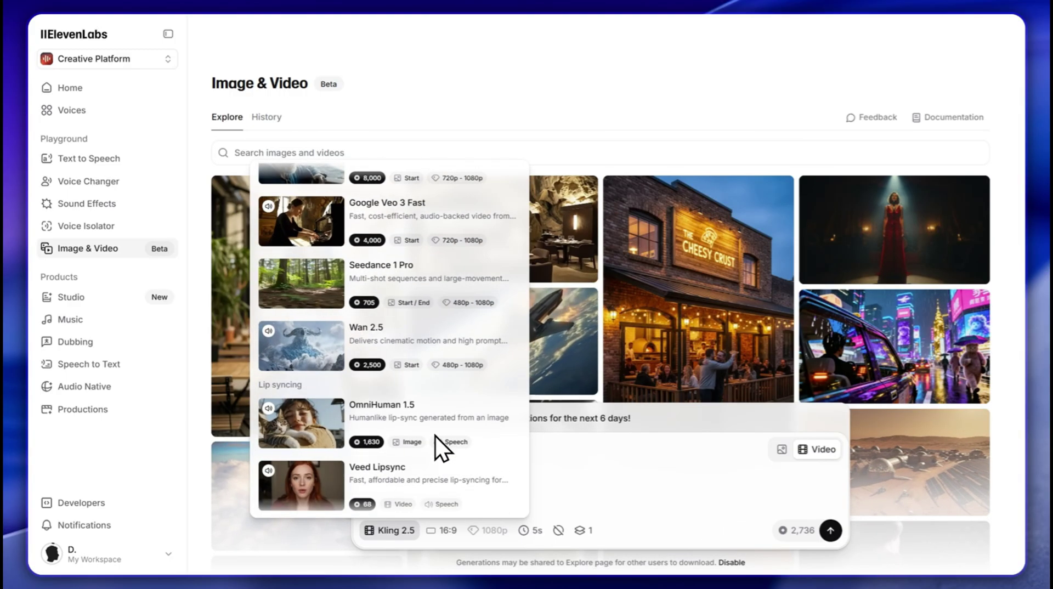
scroll(440, 416, down, 1)
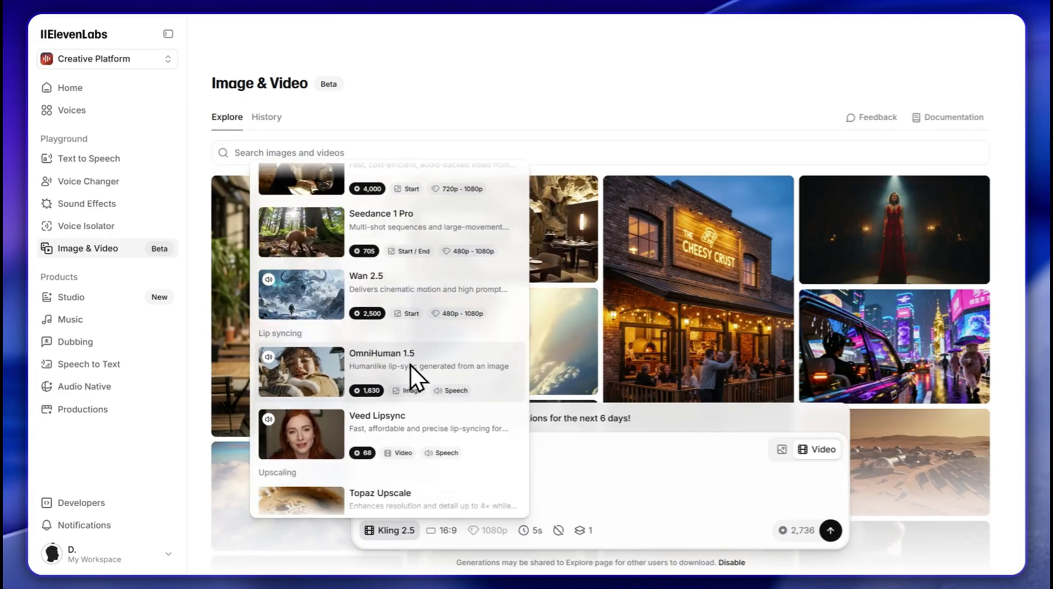
scroll(435, 425, down, 1)
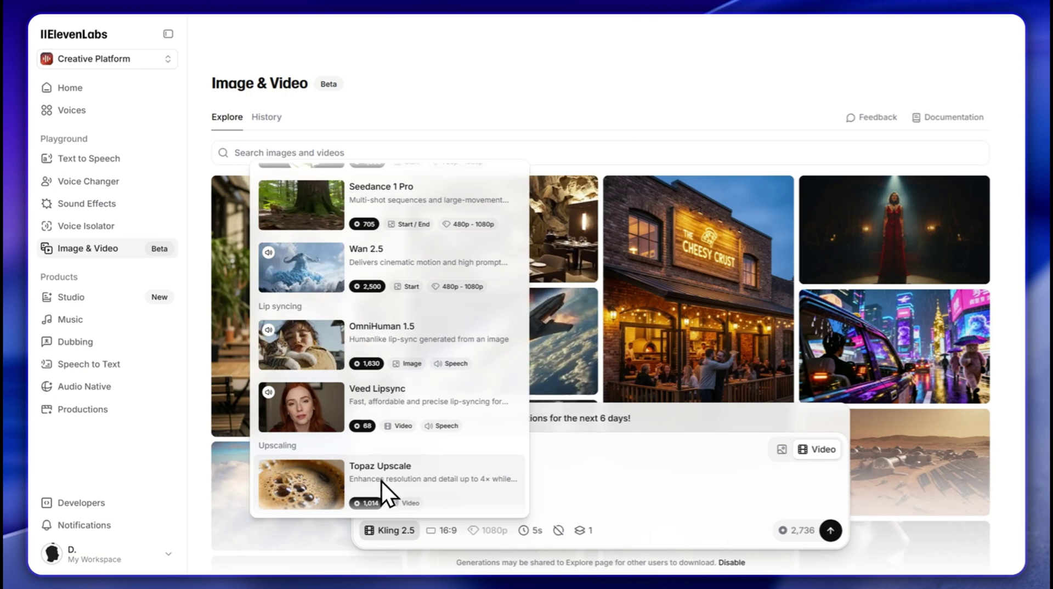
click(474, 470)
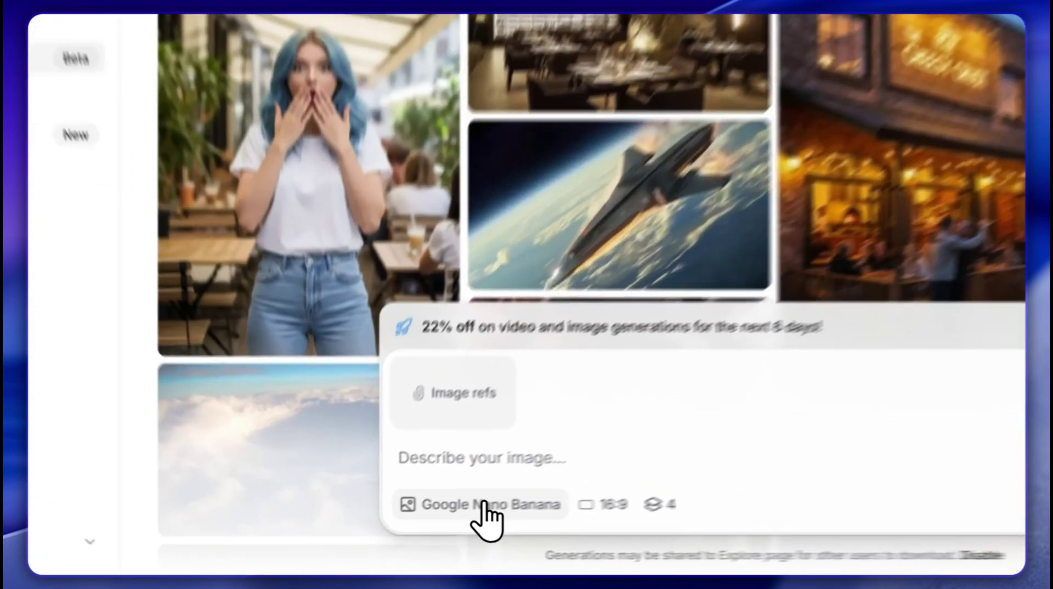
Set Google Nano Banana, 16:9 and 1 generation, then paste the giant-tomato miniature-scientists lab prompt.
click(422, 529)
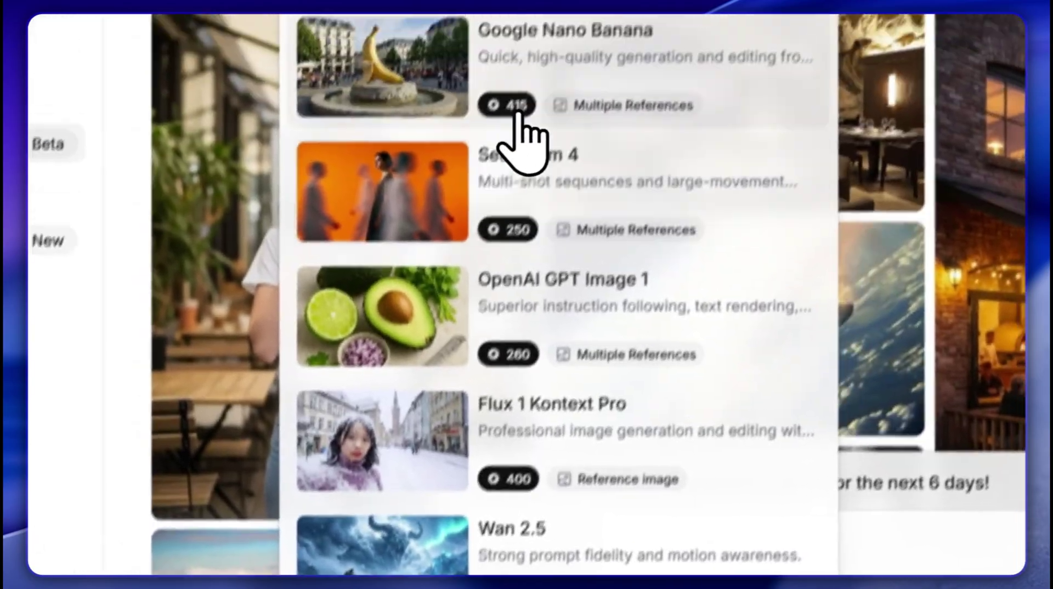
click(520, 115)
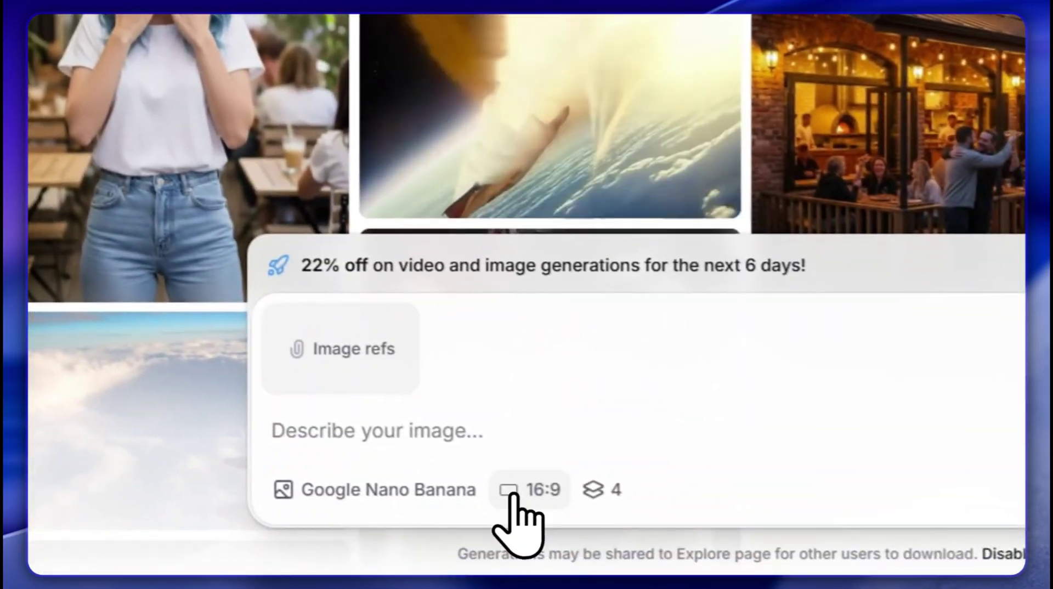
click(513, 495)
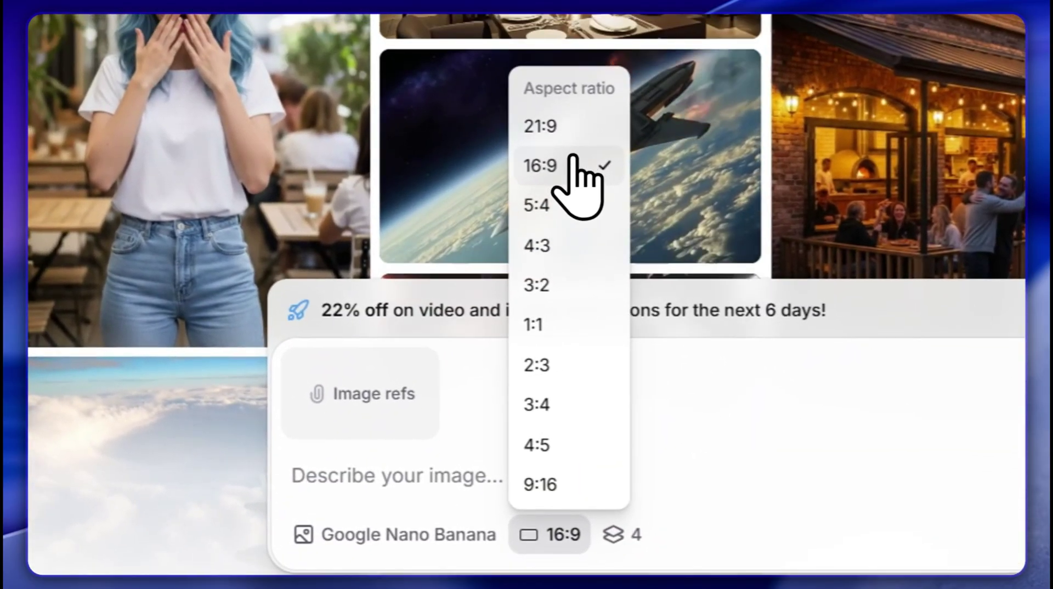
click(573, 166)
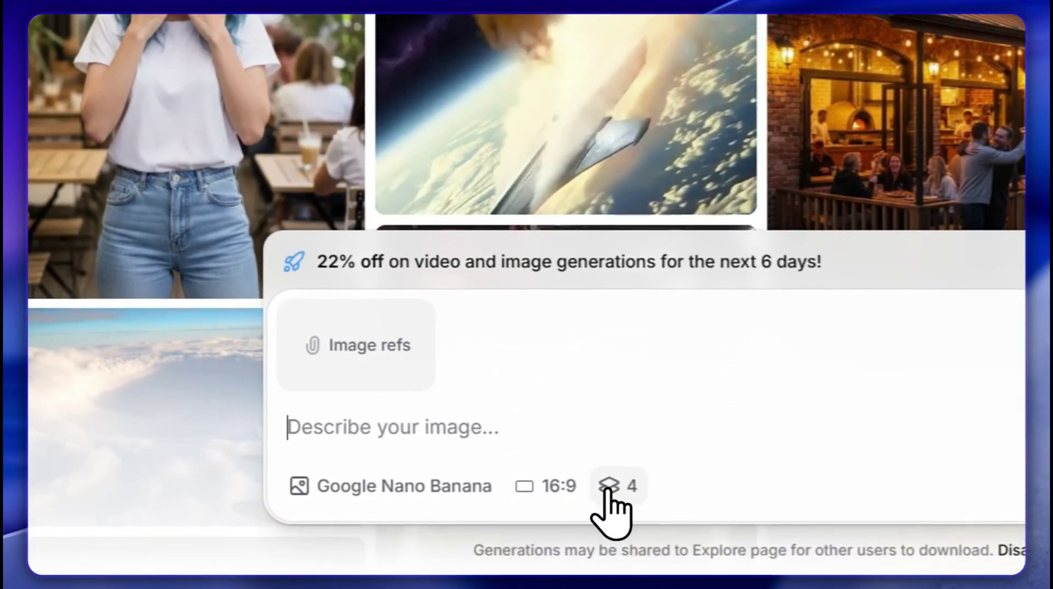
click(620, 531)
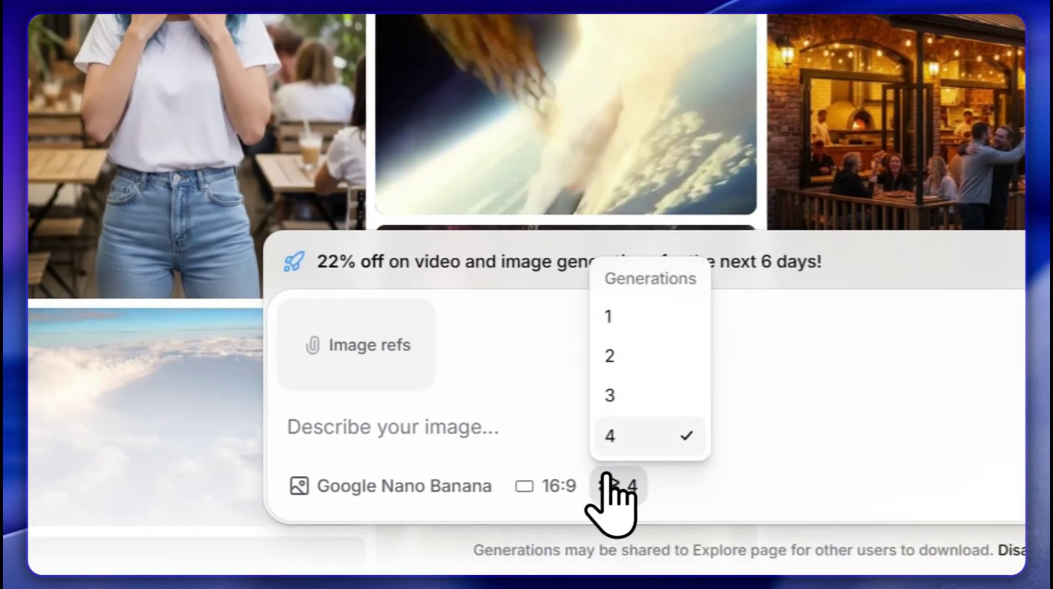
click(615, 318)
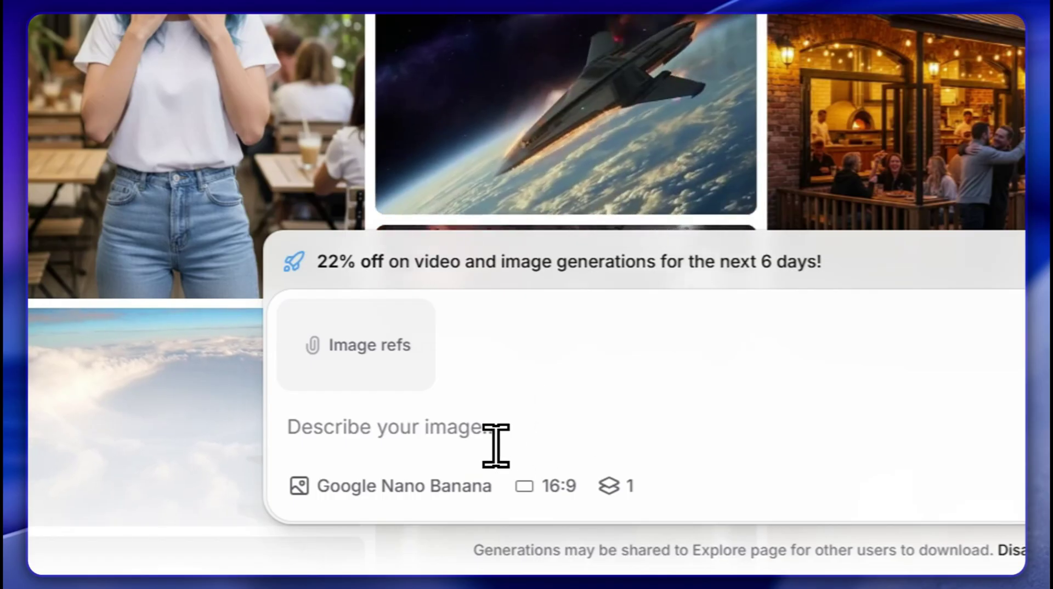
click(496, 445)
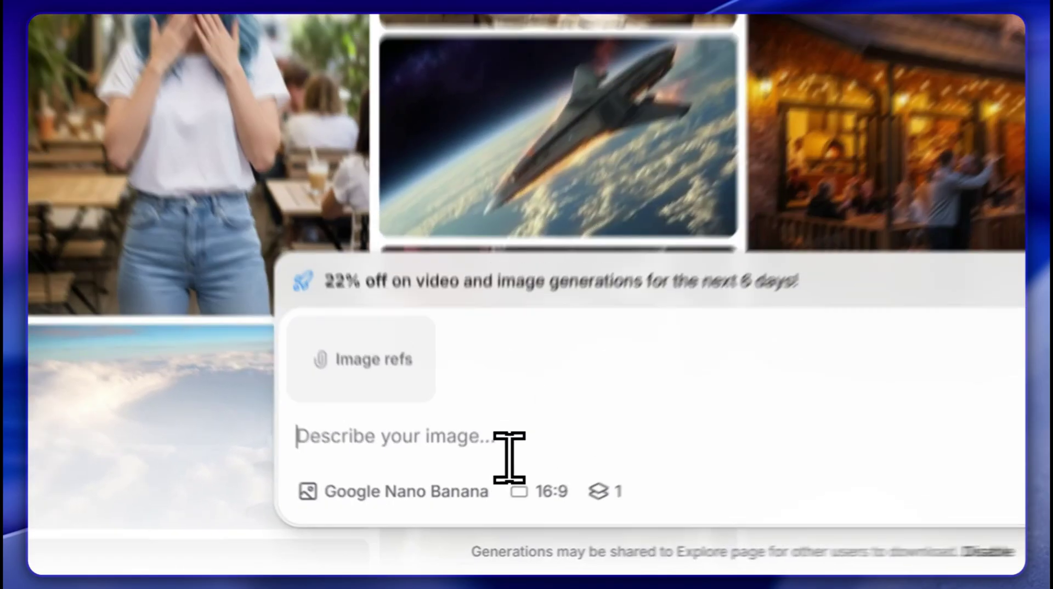
text(photorealistic, miniature scientists studying, giant tomato, in a lab, depth of field, ambient light, glow lights, intricate scientific equipment --ar 9:16 --raw --stylize 700 --v 7)
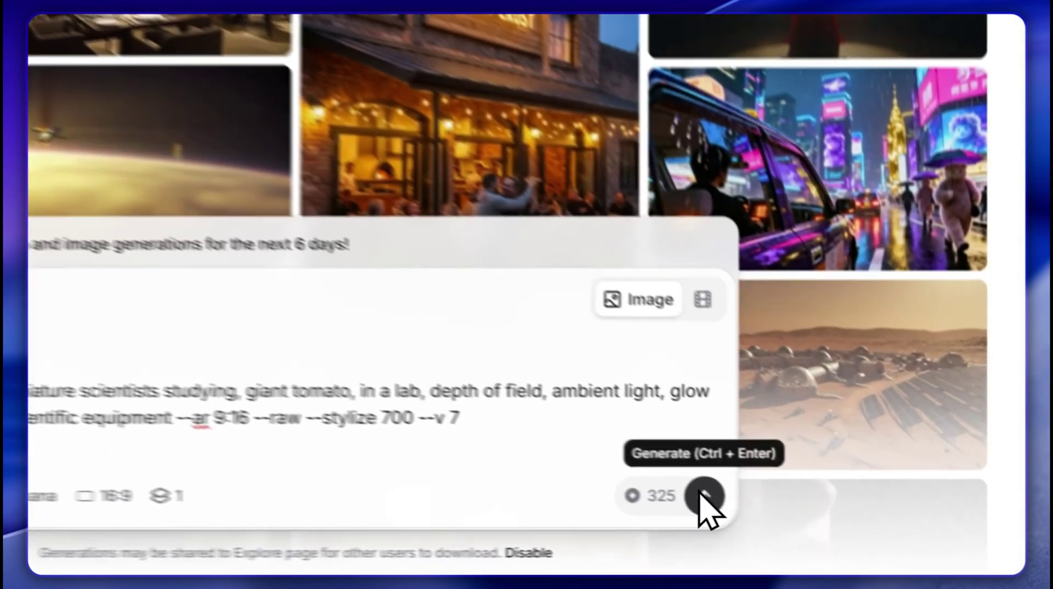
Generate the tomato scientists image and open the first result in detail.
click(704, 495)
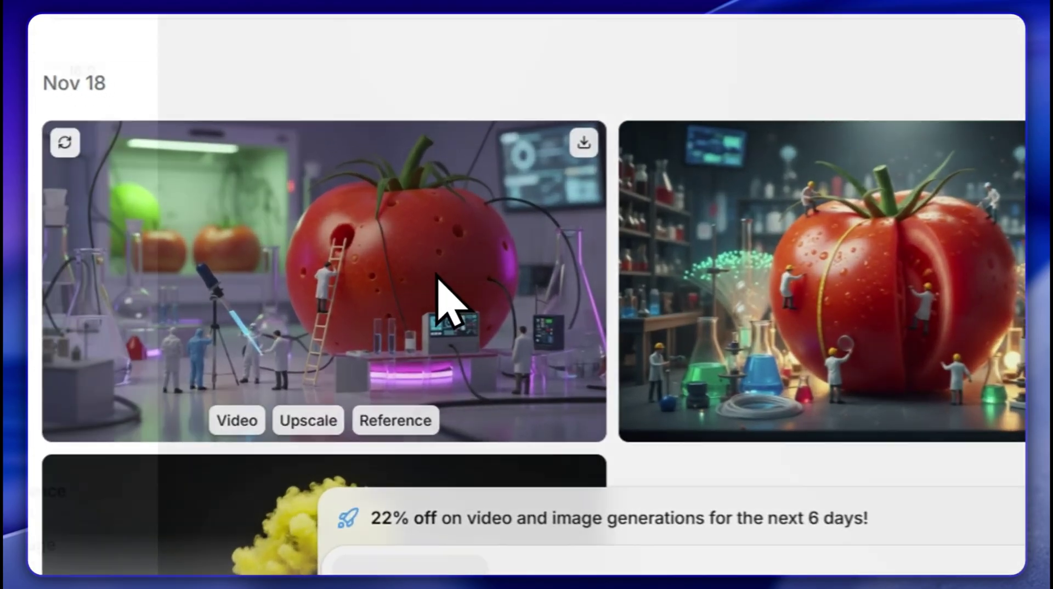
click(418, 307)
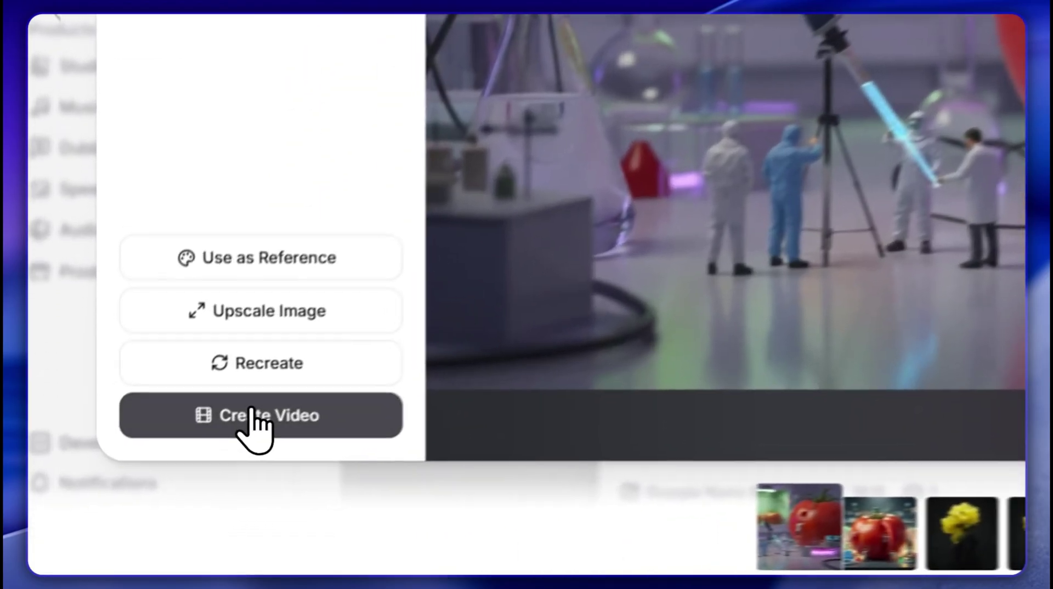
Generate a 720p Google Veo 3.1 Fast video from the tomato-lab image.
click(163, 487)
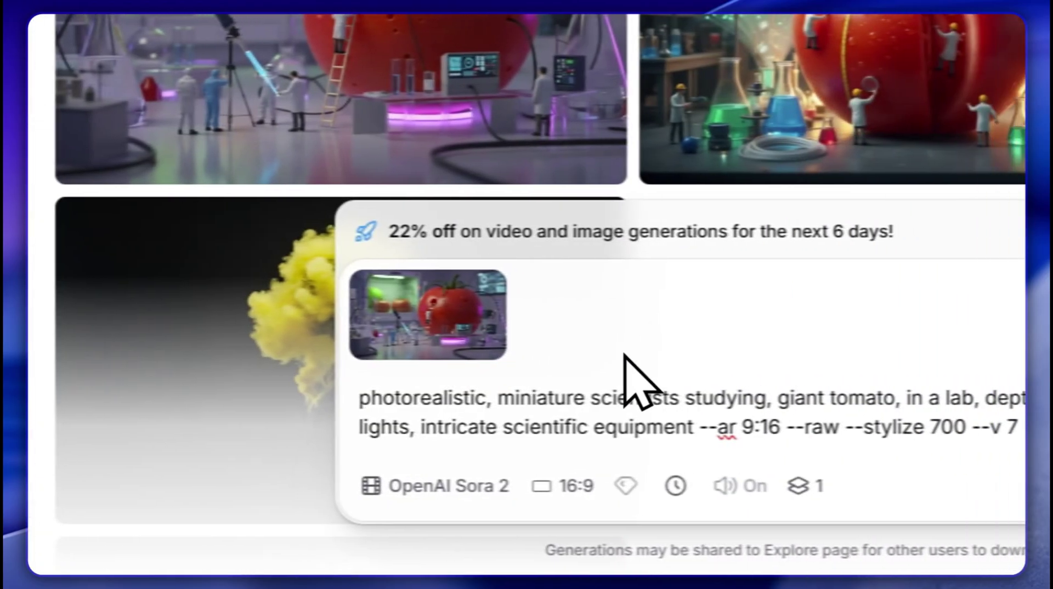
click(700, 486)
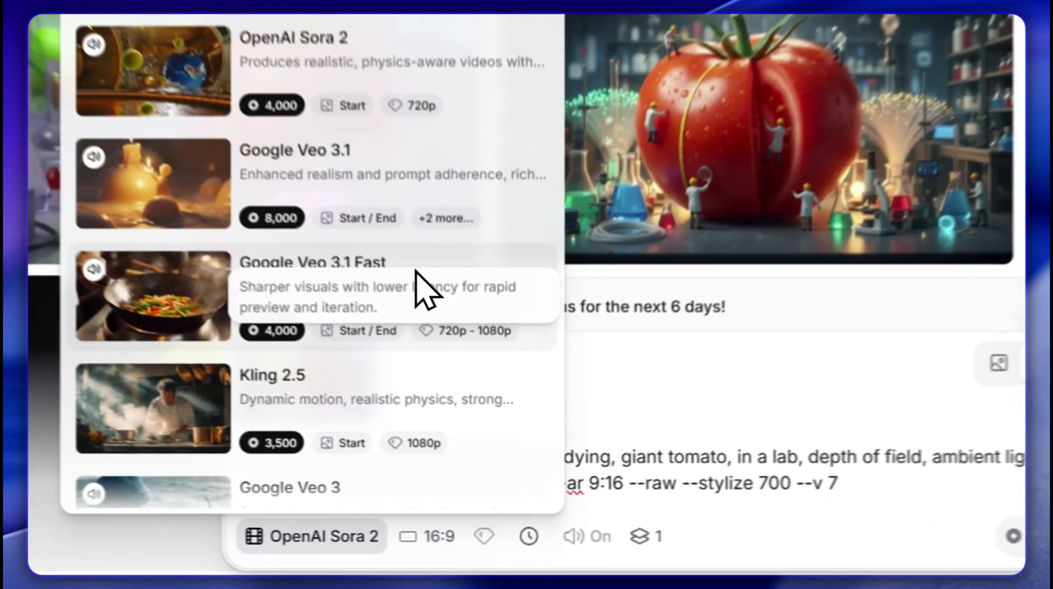
click(445, 401)
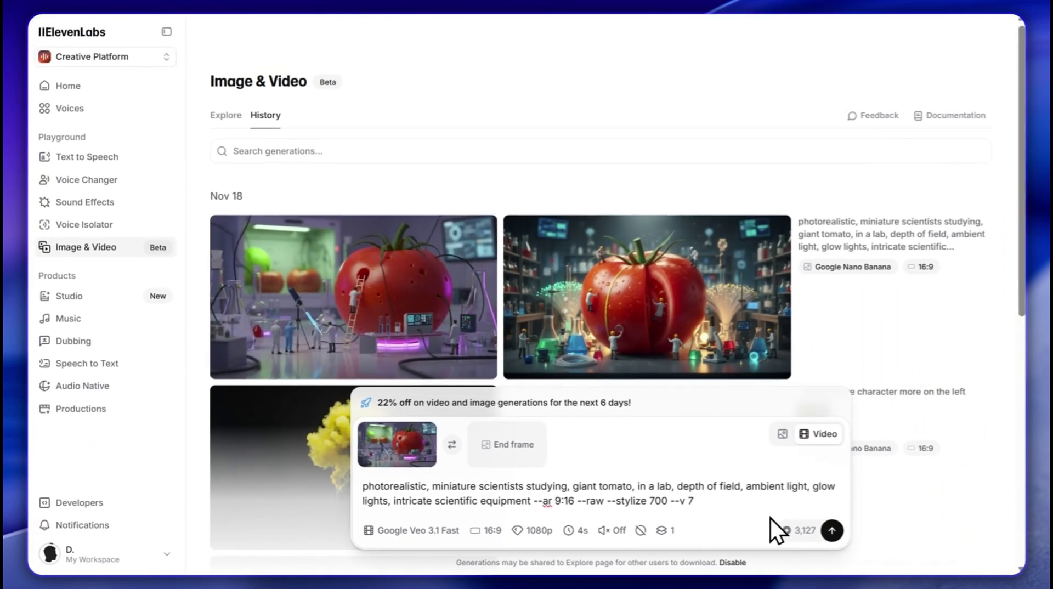
click(722, 515)
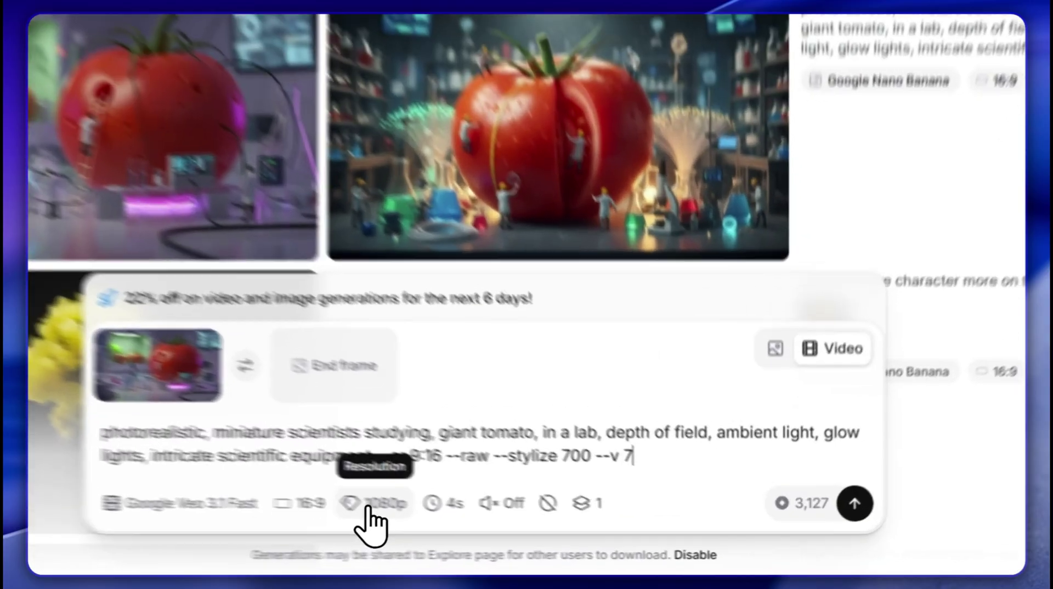
click(533, 530)
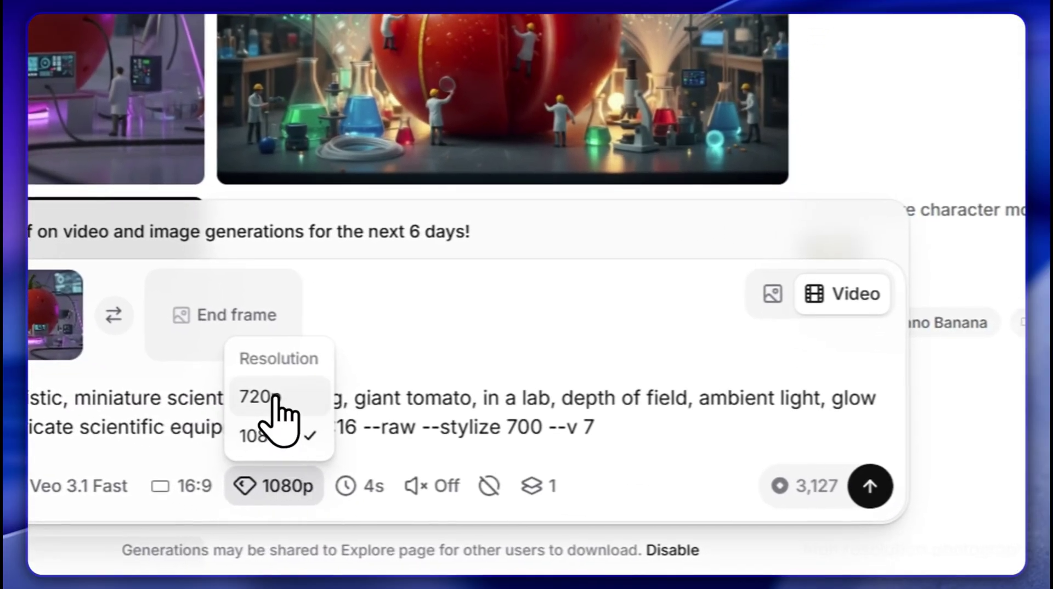
click(260, 397)
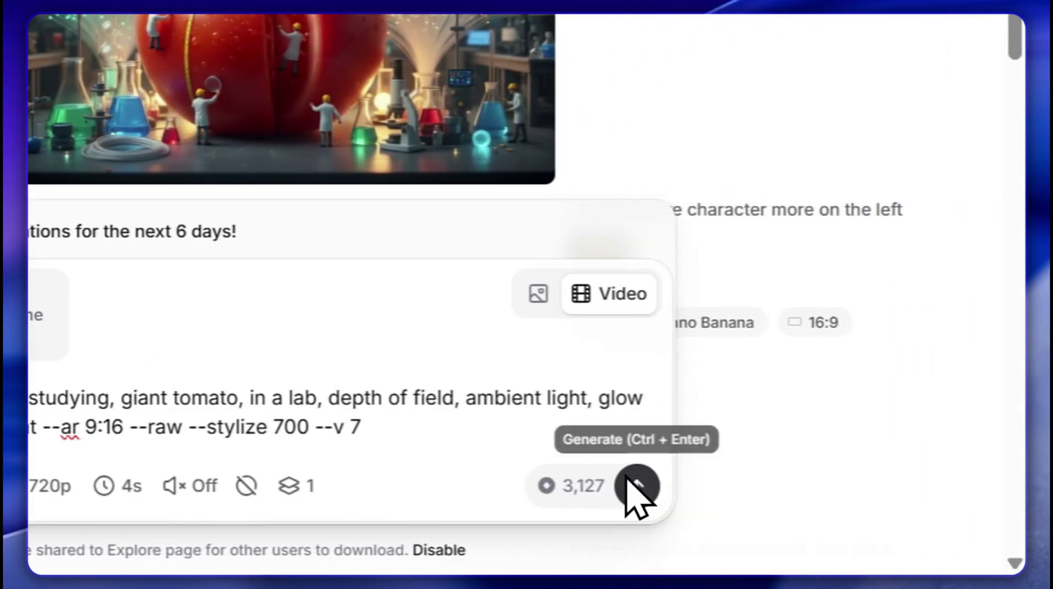
click(871, 486)
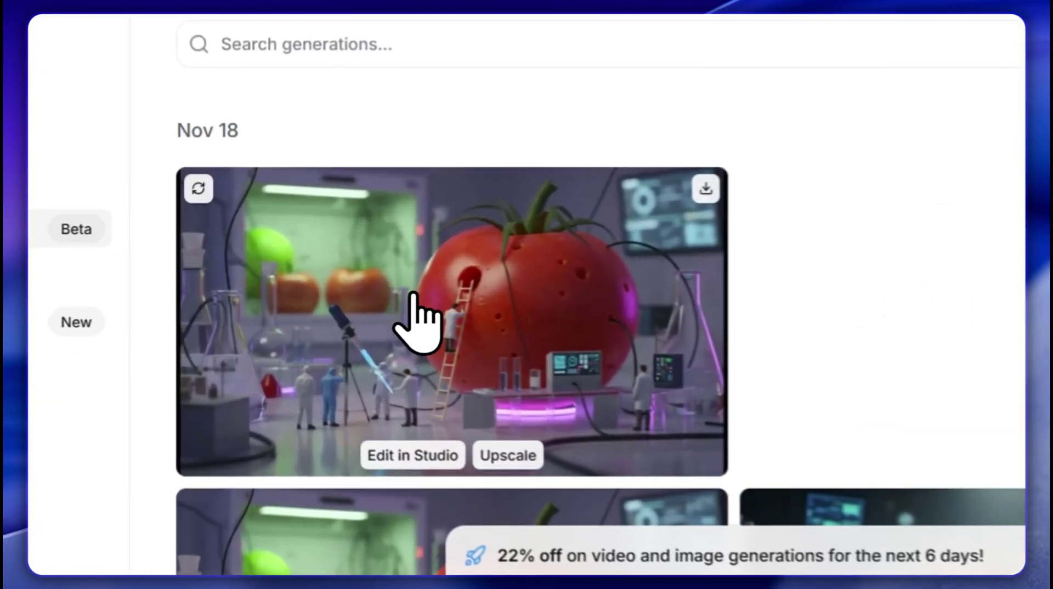
Play the tomato scientists video, then send it to Studio for editing.
click(340, 296)
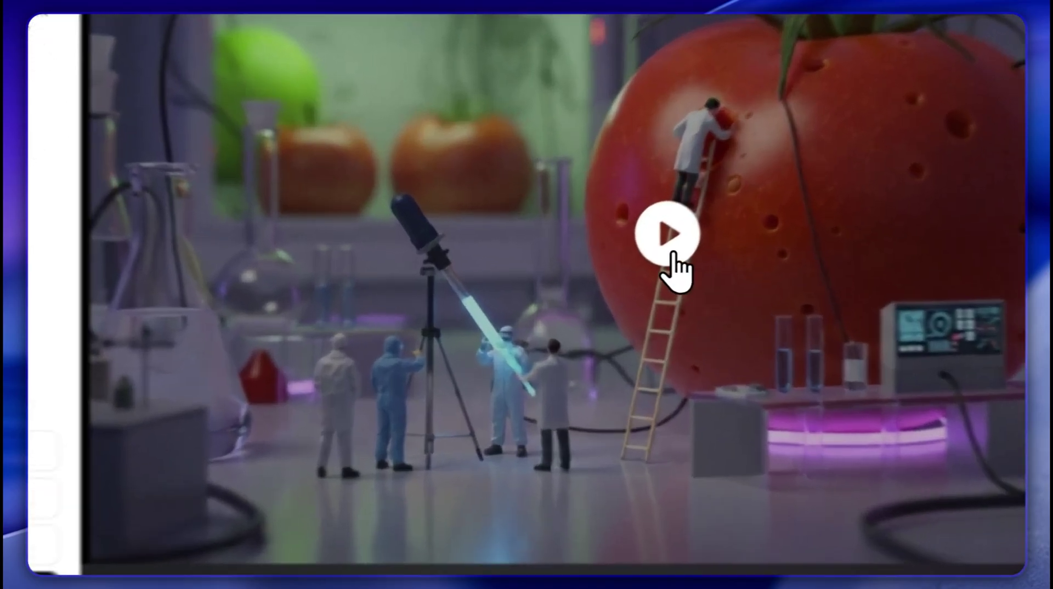
click(616, 269)
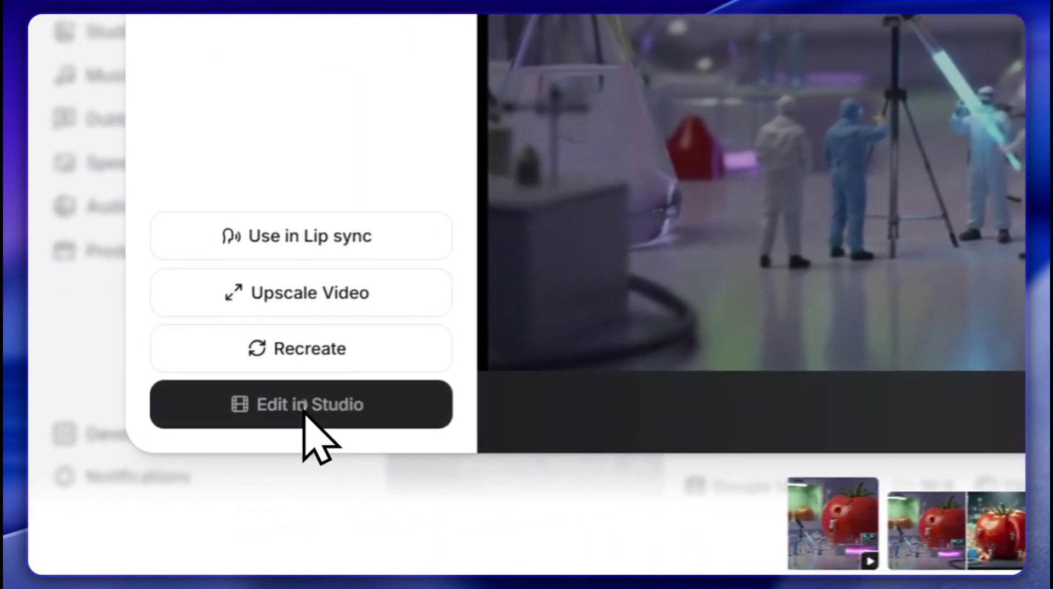
click(166, 491)
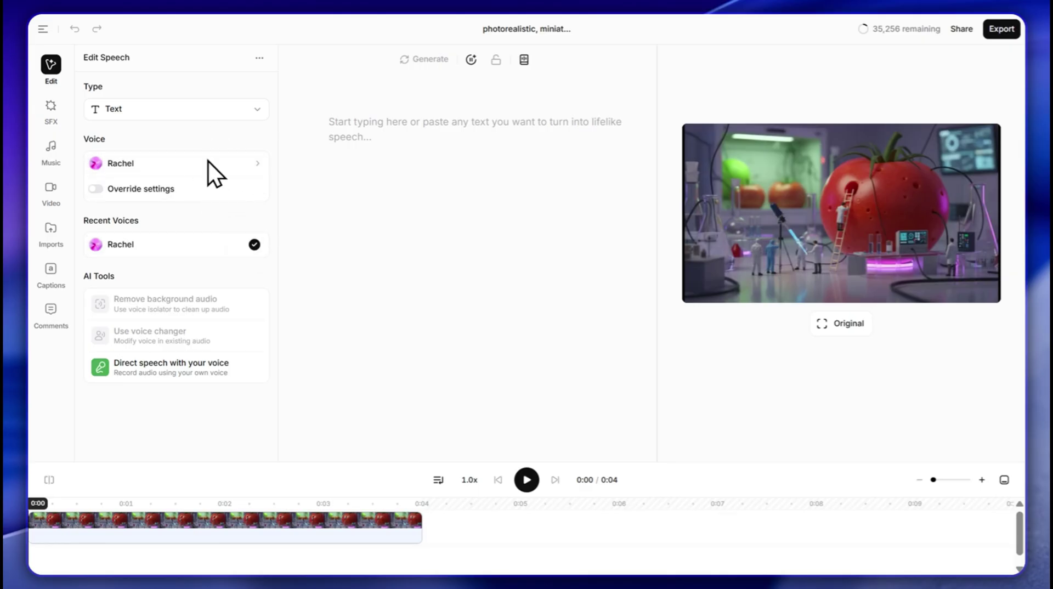
Browse Studio's SFX, Music, Video and Captions panels, adding the Harmonic 432 Hz tone.
click(44, 120)
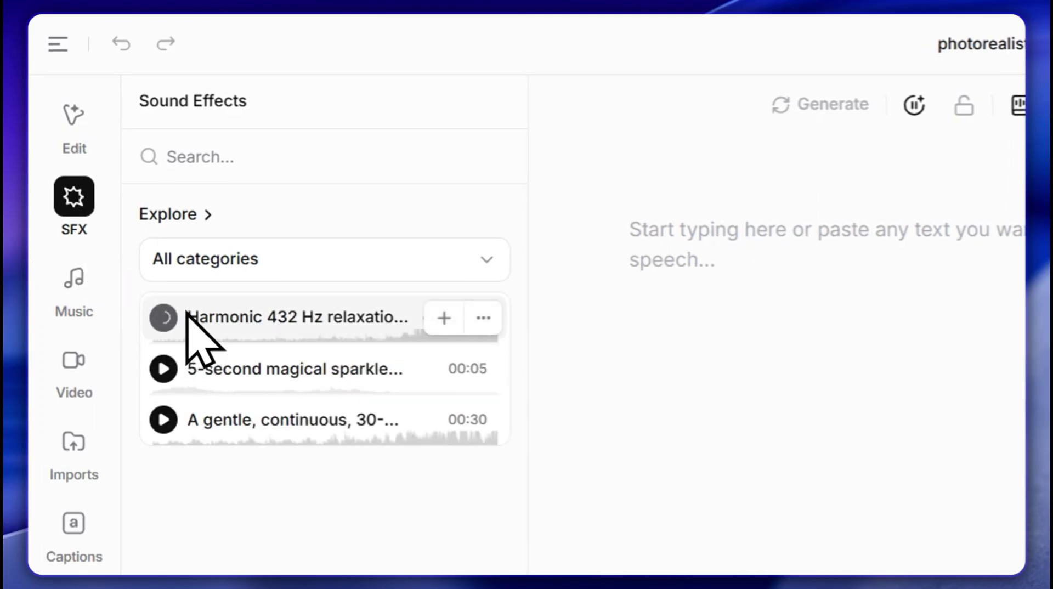
click(74, 282)
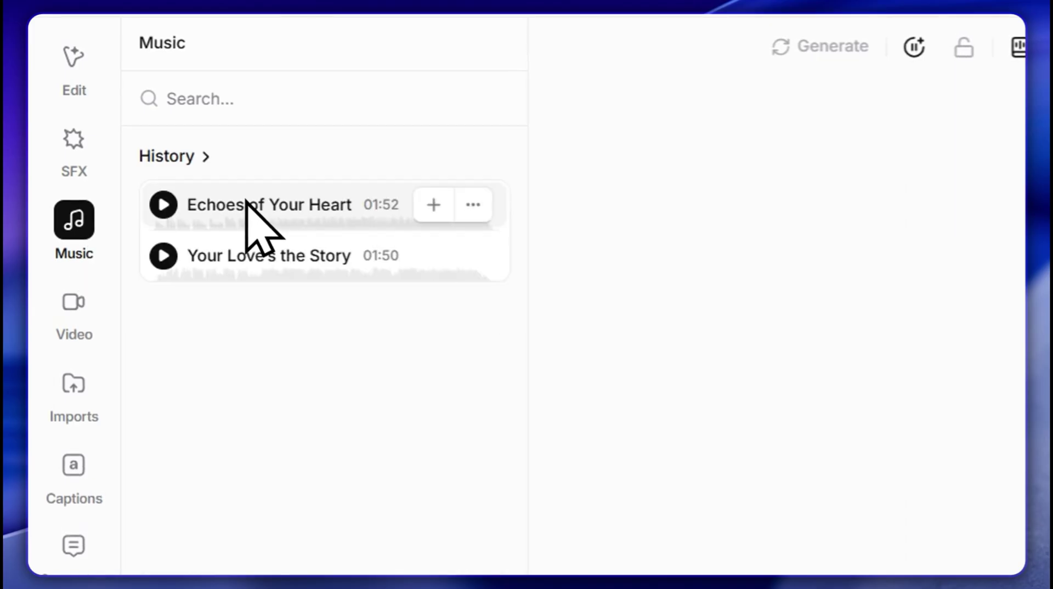
click(63, 303)
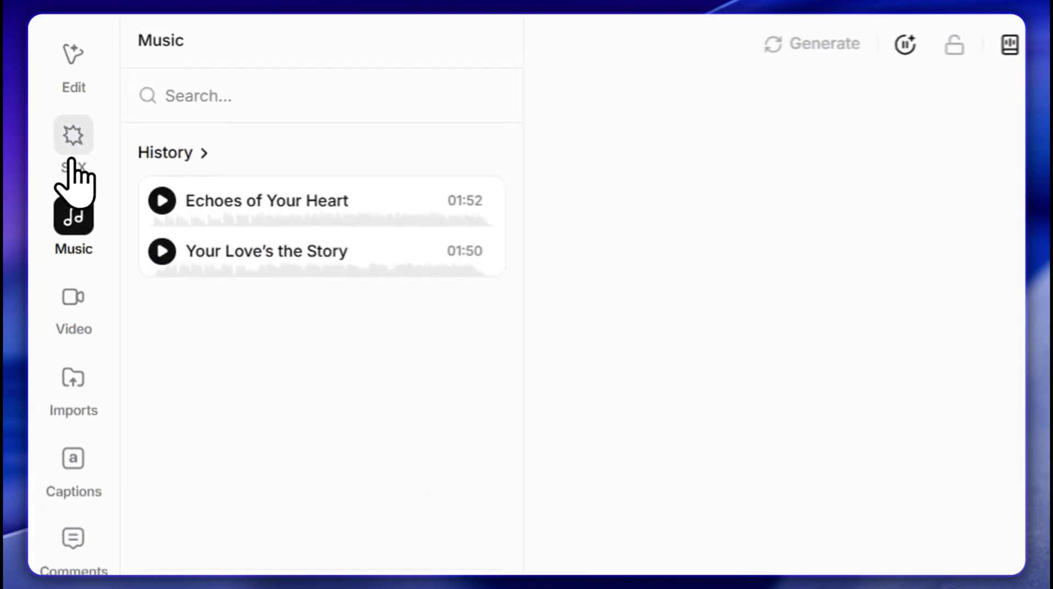
click(71, 155)
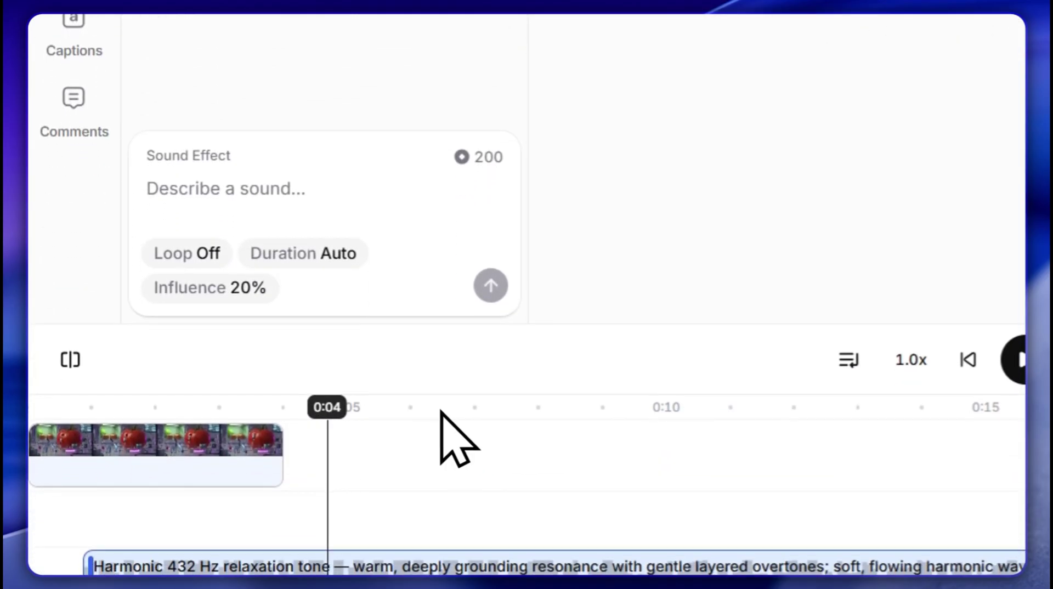
click(71, 17)
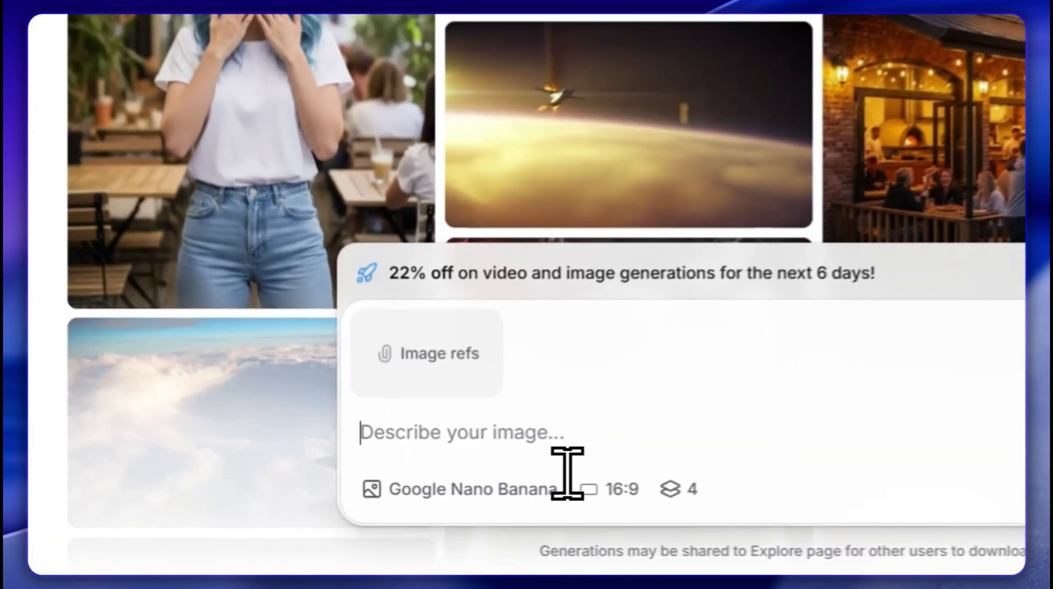
Paste the surreal cracked-mirror Good/Bad figure prompt and choose the number of images.
key(ctrl+v)
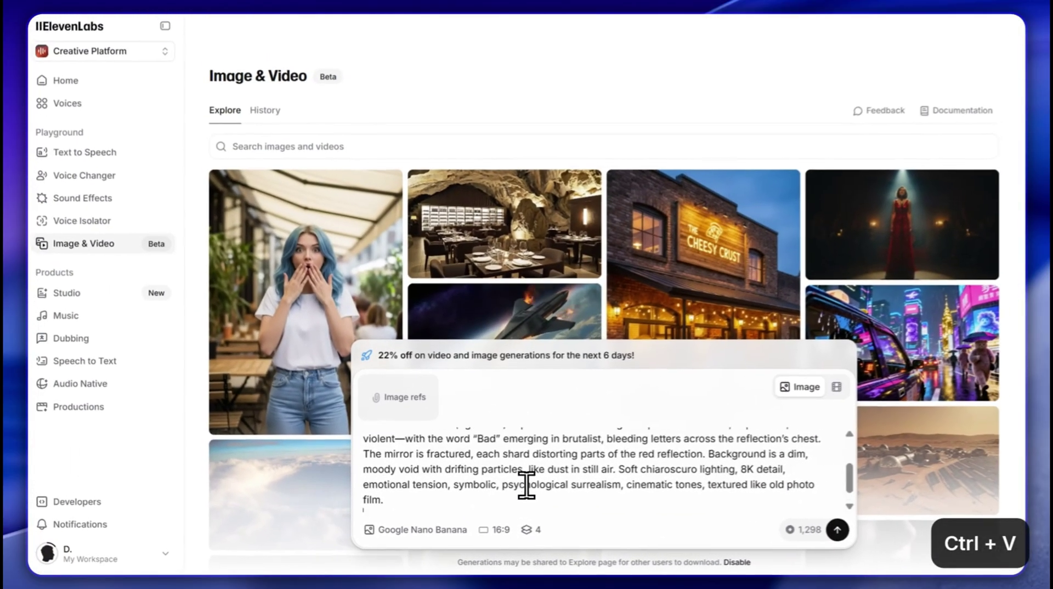
scroll(520, 483, up, 5)
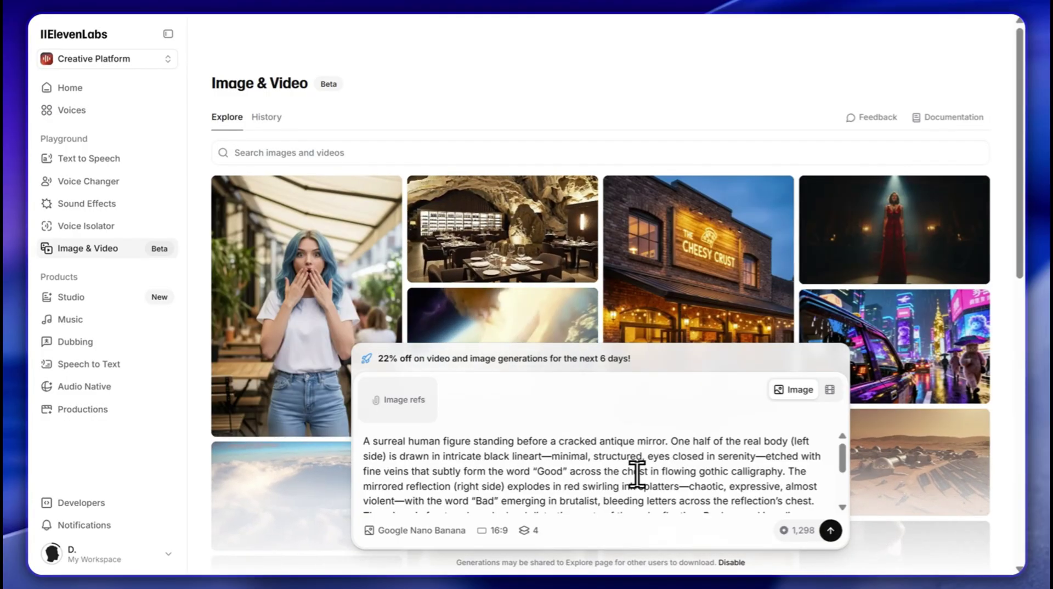
scroll(604, 483, down, 4)
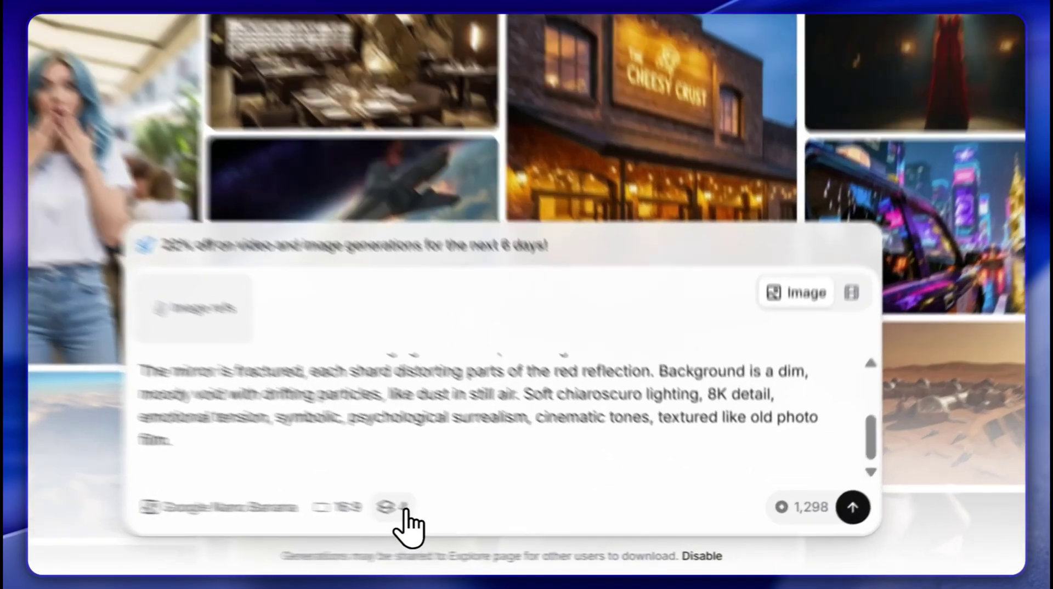
click(524, 530)
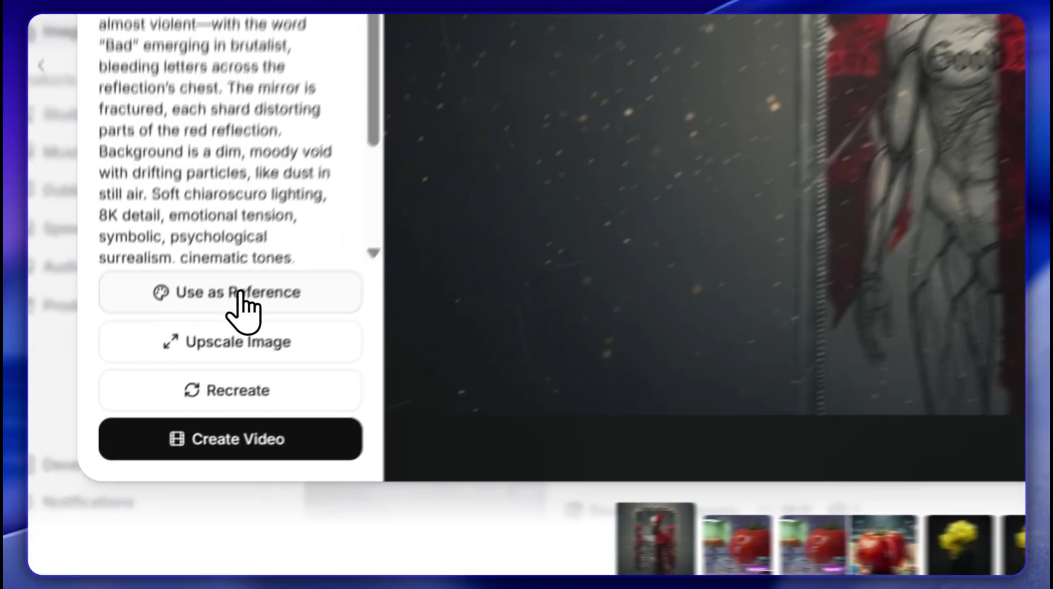
Generate a variant of the mirror image from it with the prompt 'change red color to blue'.
click(183, 401)
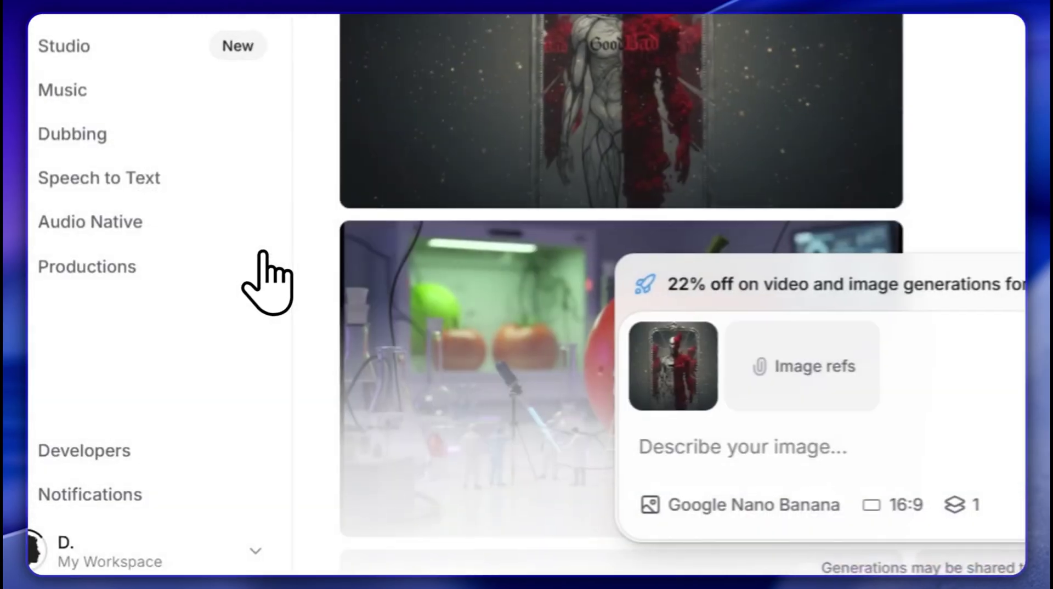
text(change red color to blue)
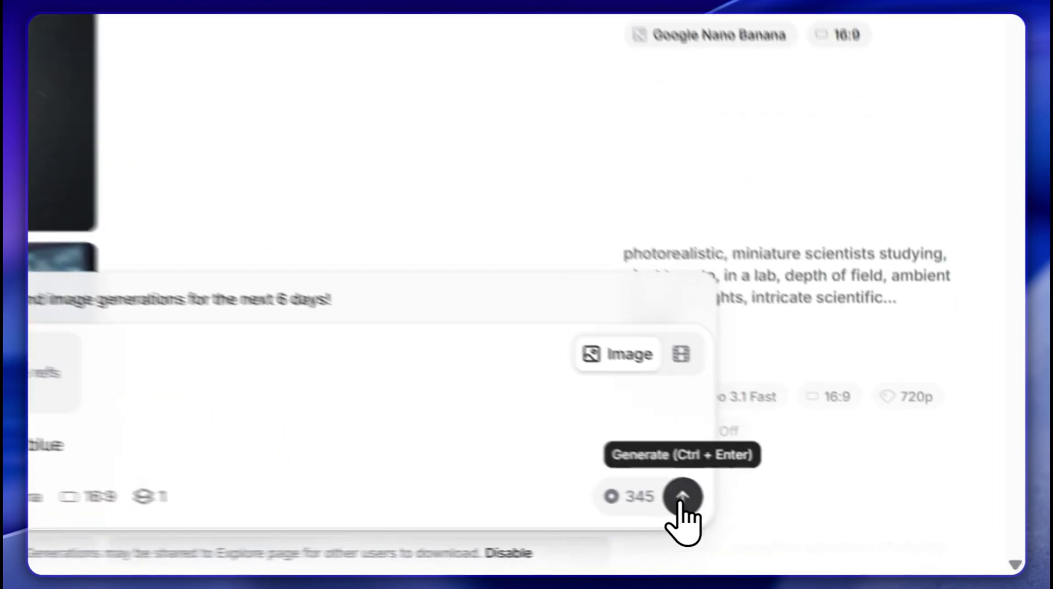
click(832, 535)
click(449, 312)
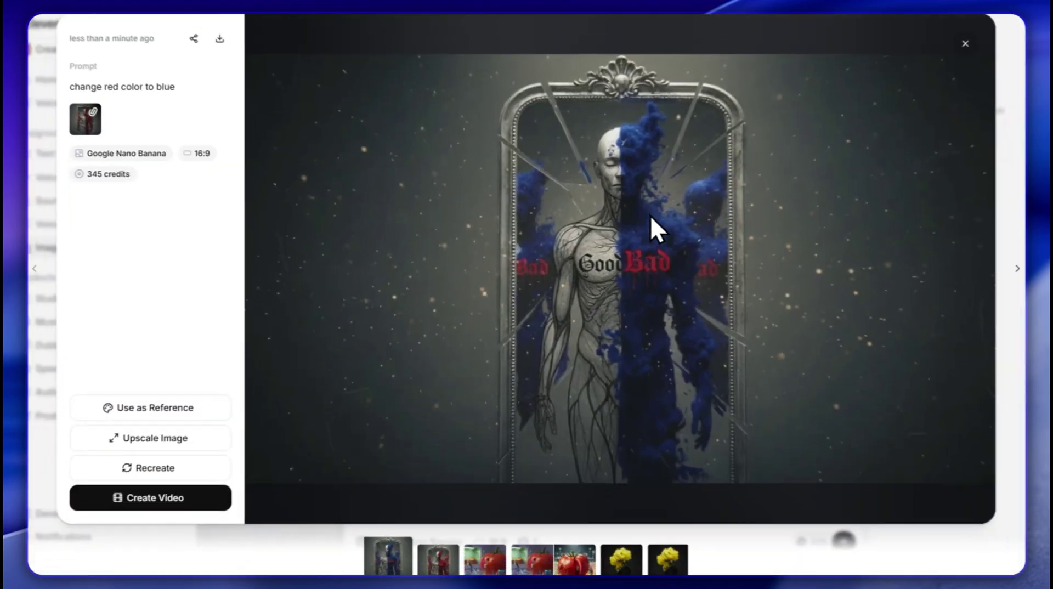
key(Escape)
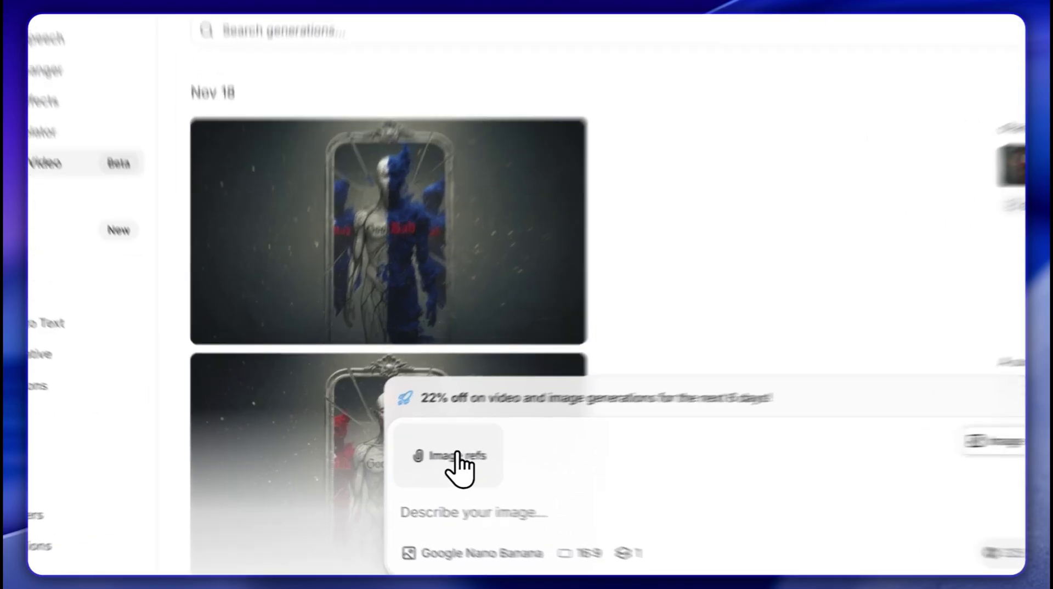
Attach all five pictures from the Image Prompts folder as image references.
click(403, 461)
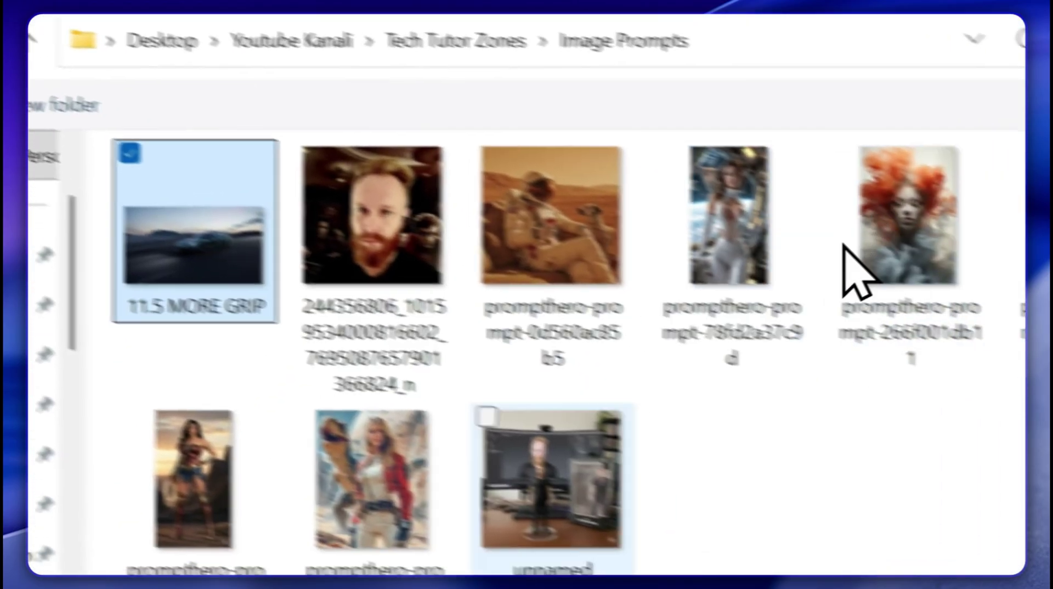
click(522, 55)
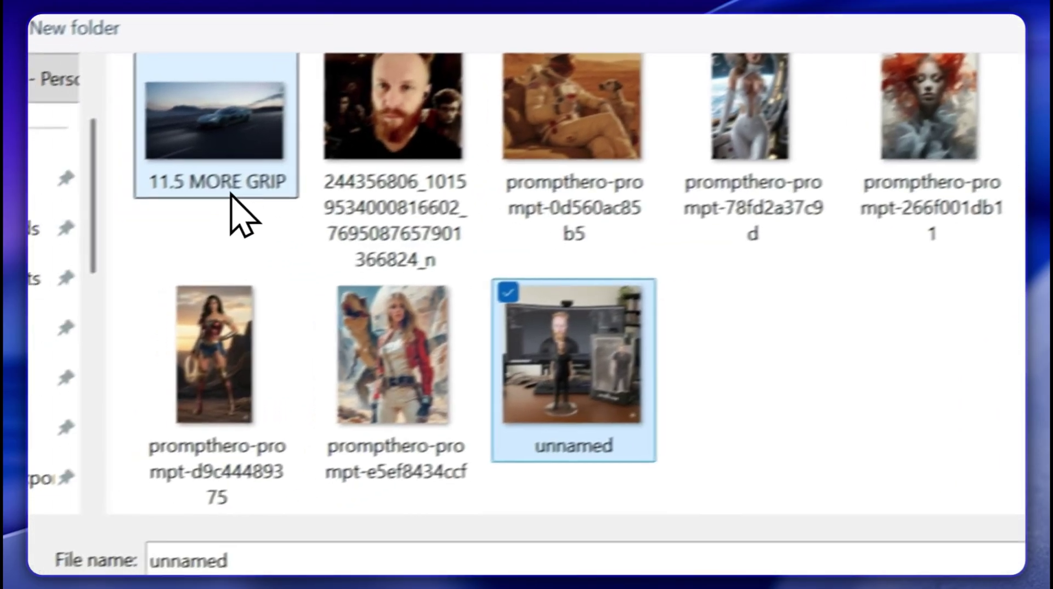
click(96, 283)
shift+click(576, 417)
scroll(576, 428, down, 1)
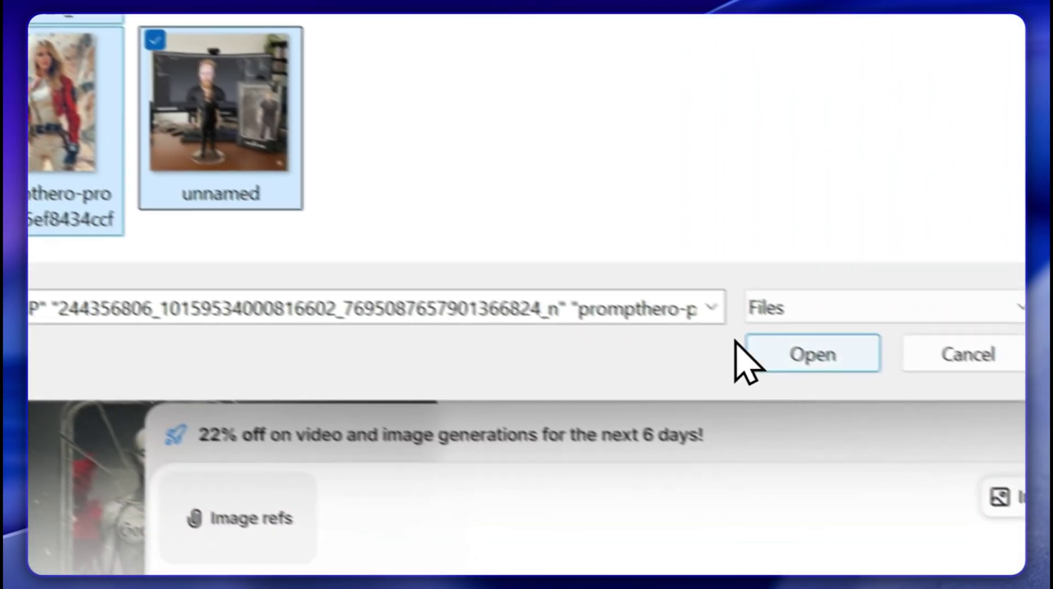
click(765, 353)
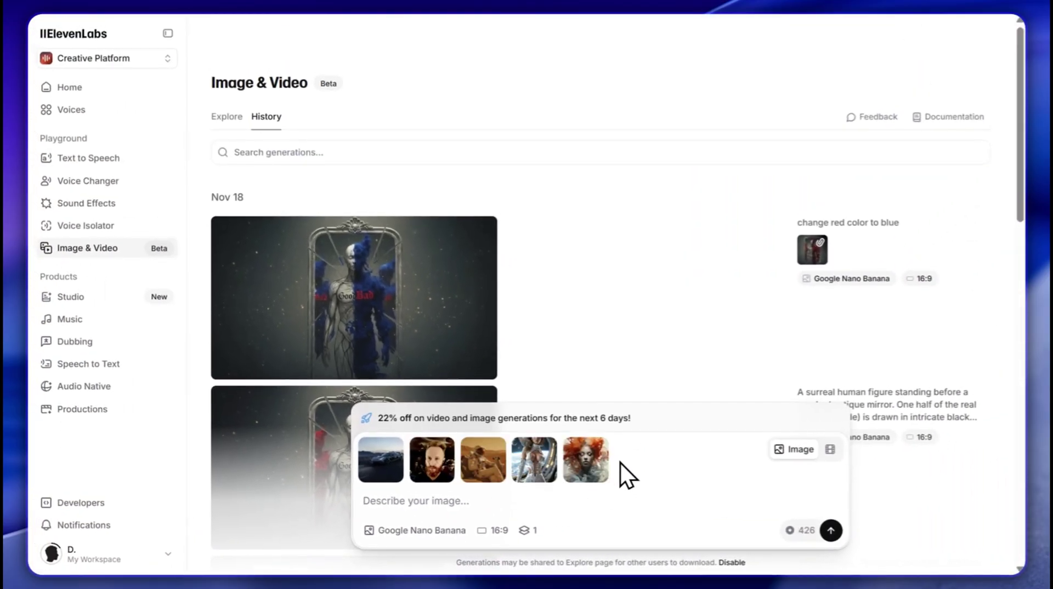
Drop the car and desert astronaut references, then generate the 1/7 scale figurine prompt.
click(395, 446)
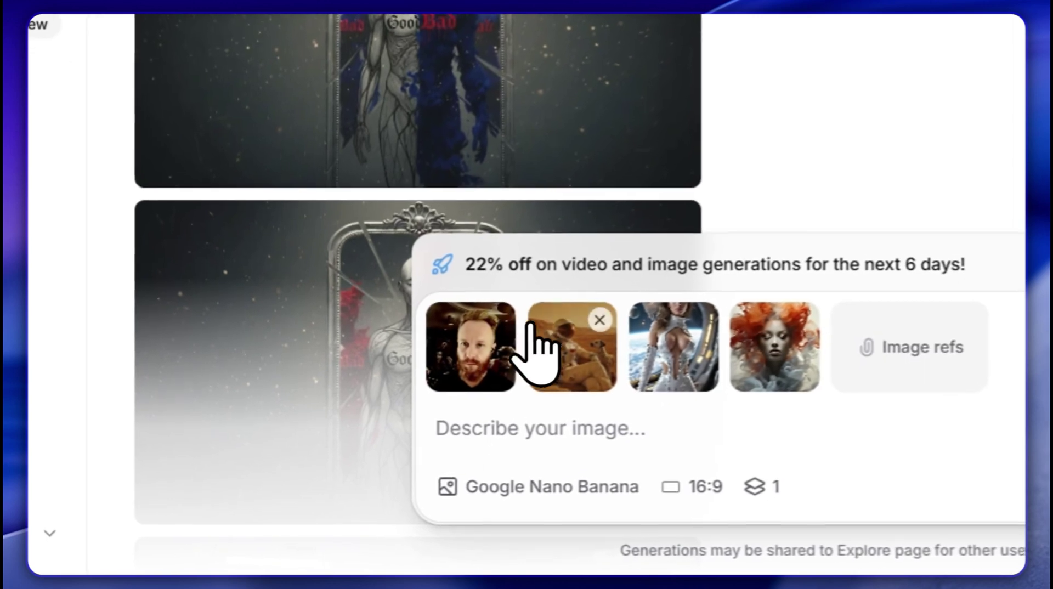
click(445, 445)
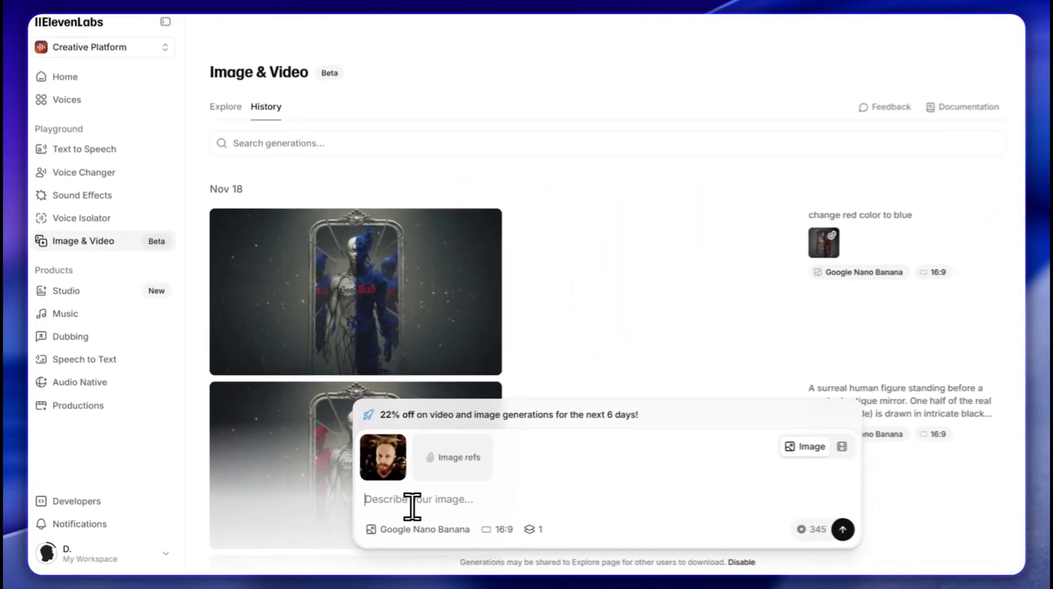
key(super+v)
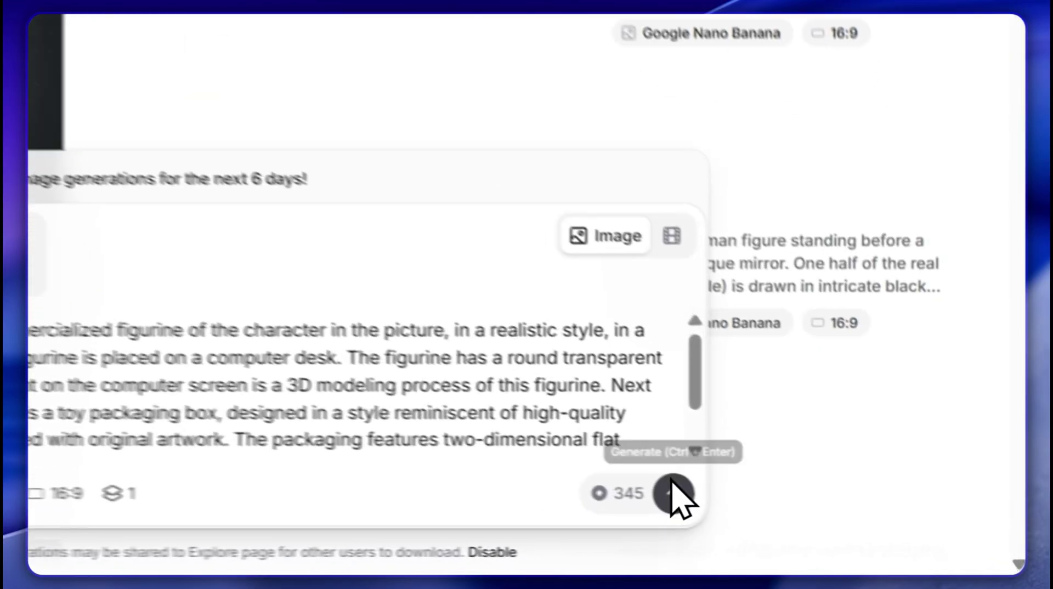
click(830, 531)
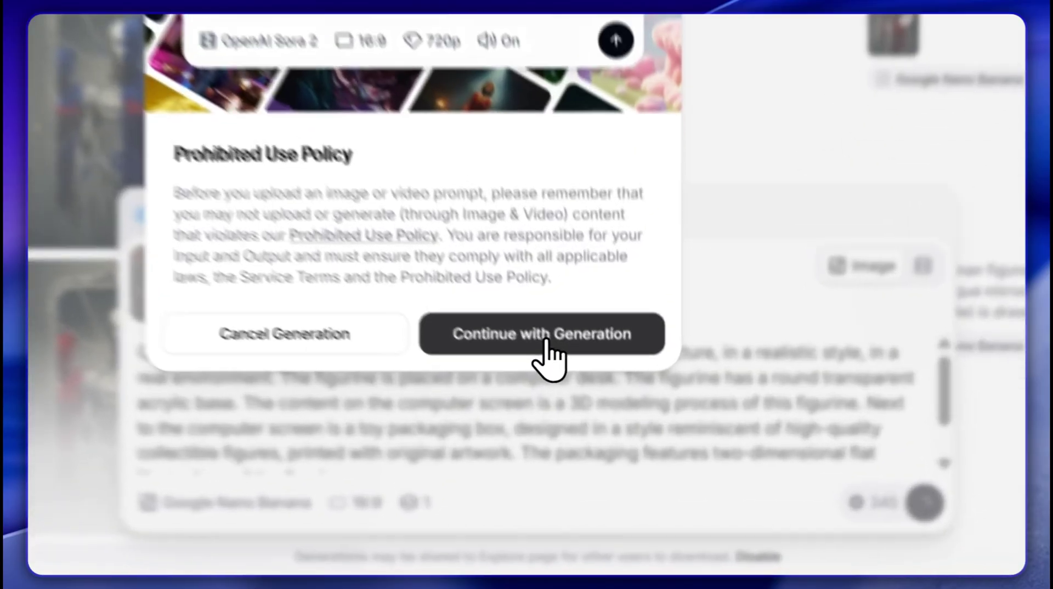
click(603, 430)
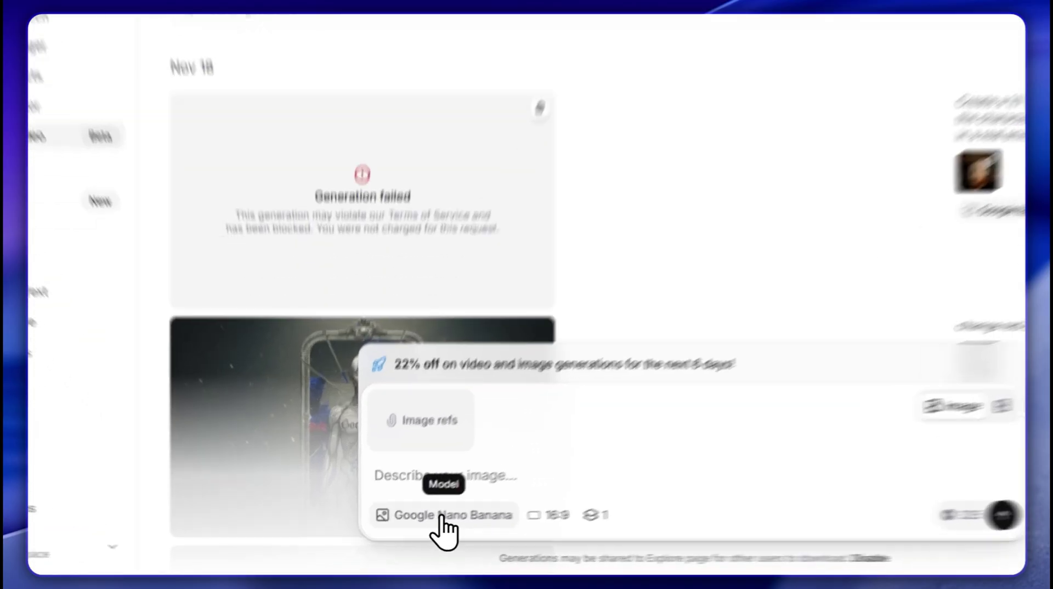
Retry the figurine image with the Seedream 4 model, which also fails.
click(412, 530)
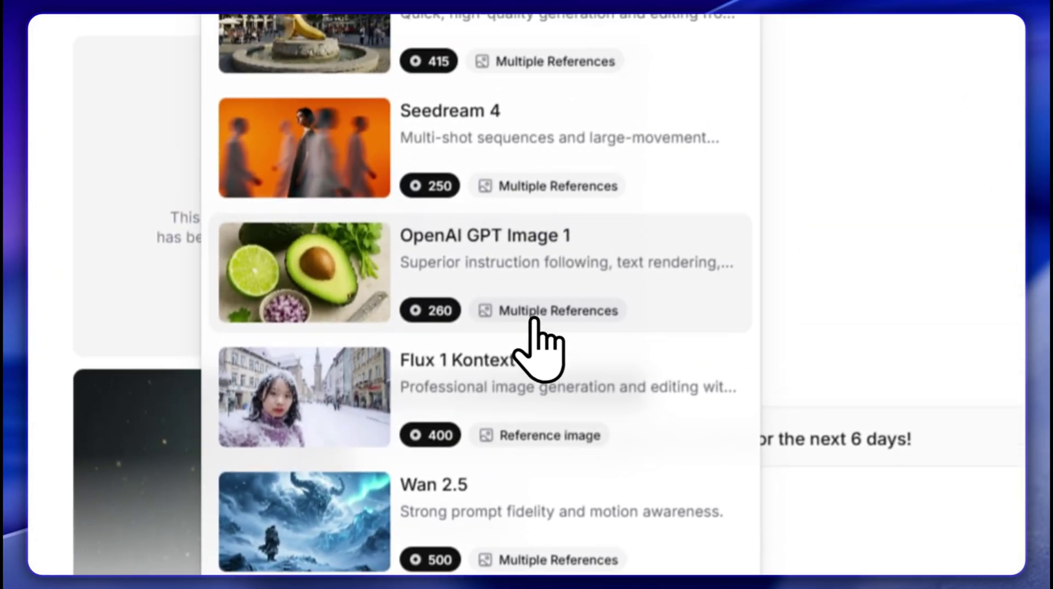
scroll(536, 348, up, 2)
click(512, 183)
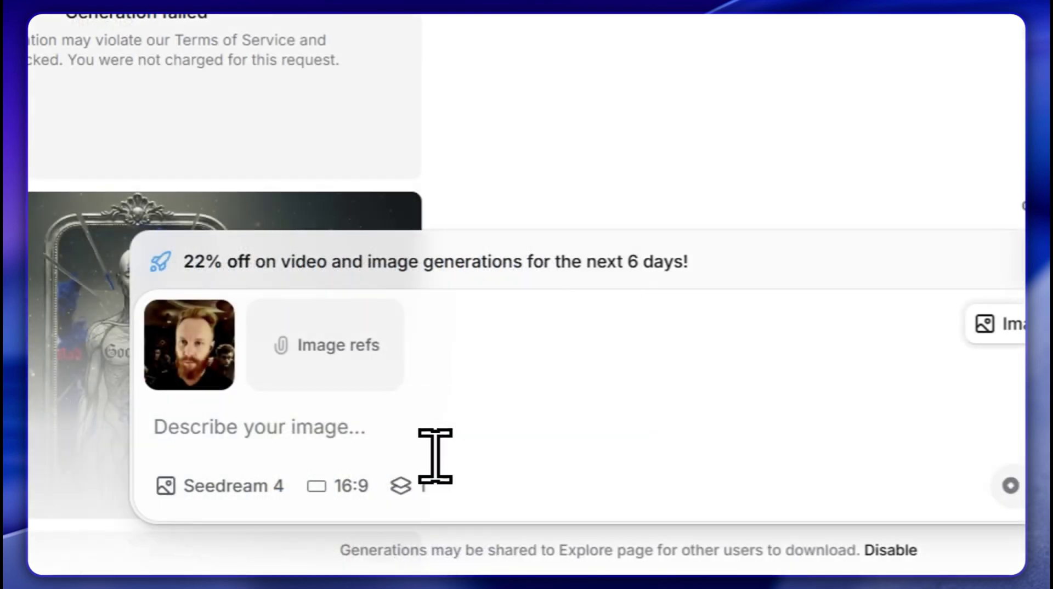
key(ctrl+v)
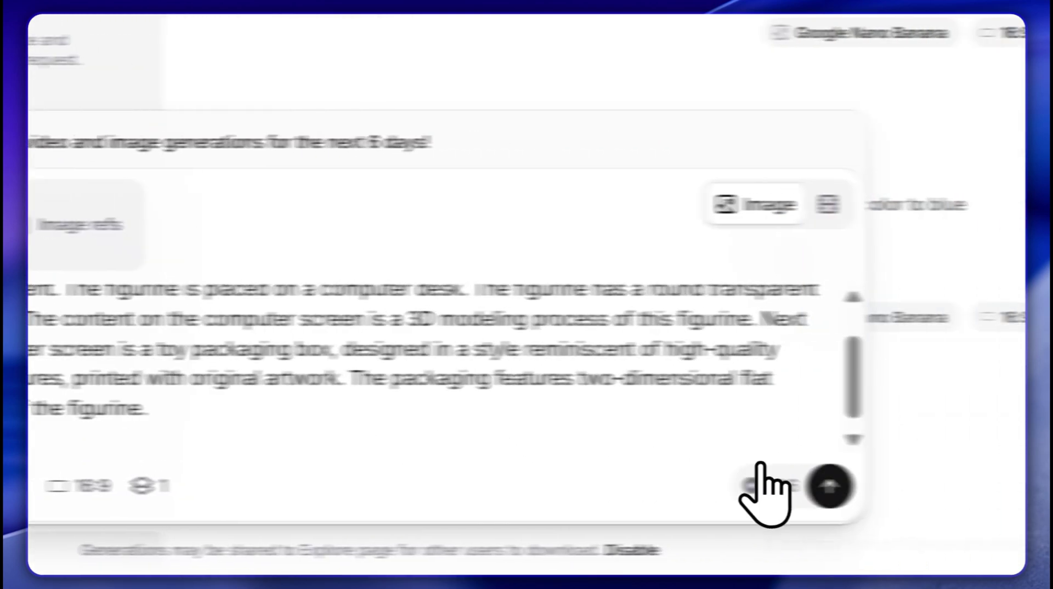
click(698, 497)
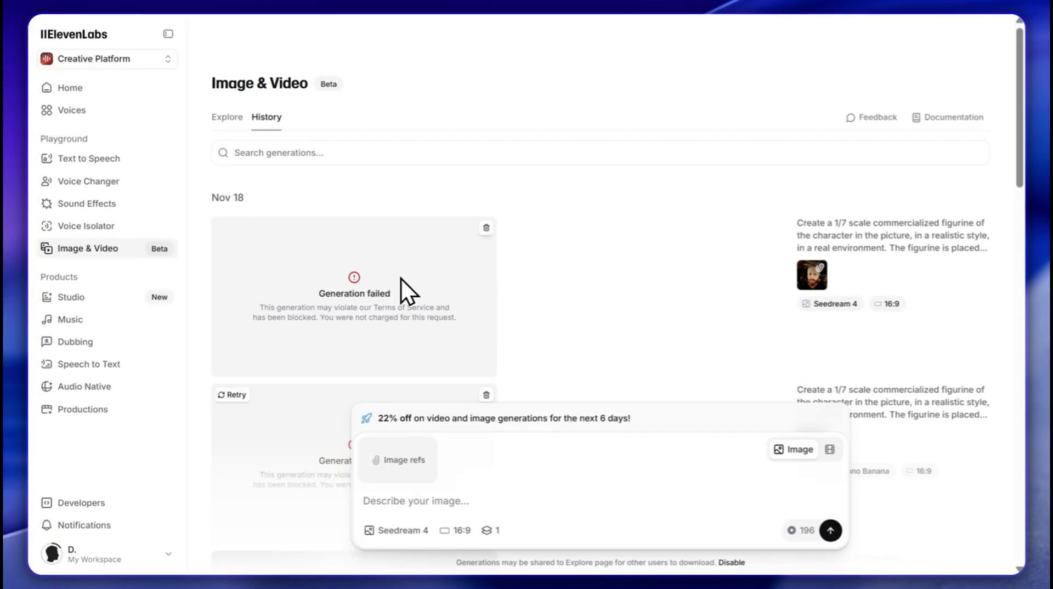
Paste a reworded 3D-figurine-at-computer-desk prompt into the prompt field.
click(404, 460)
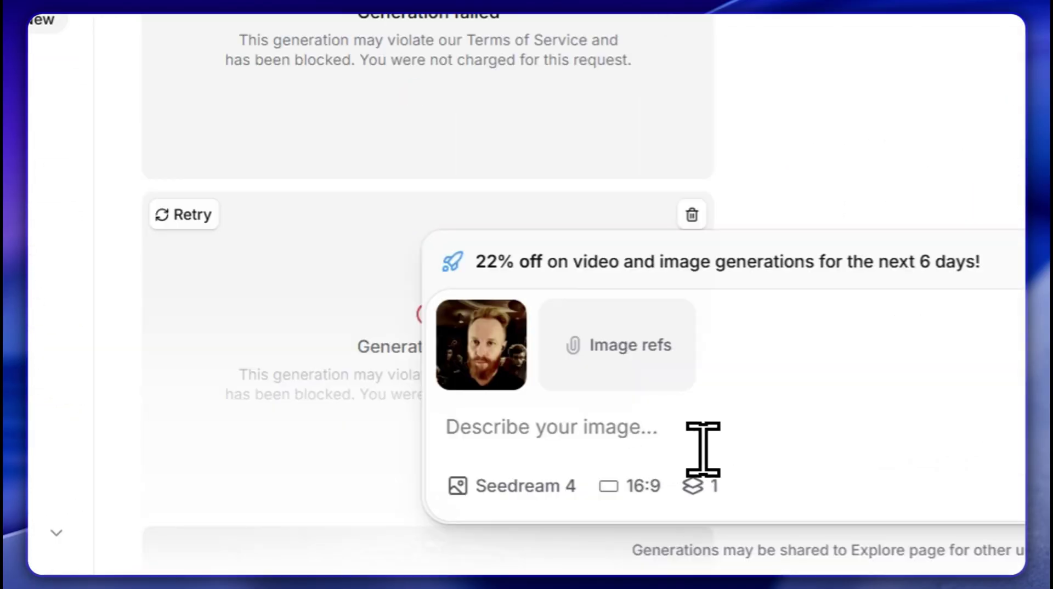
key(ctrl+v)
scroll(559, 494, up, 5)
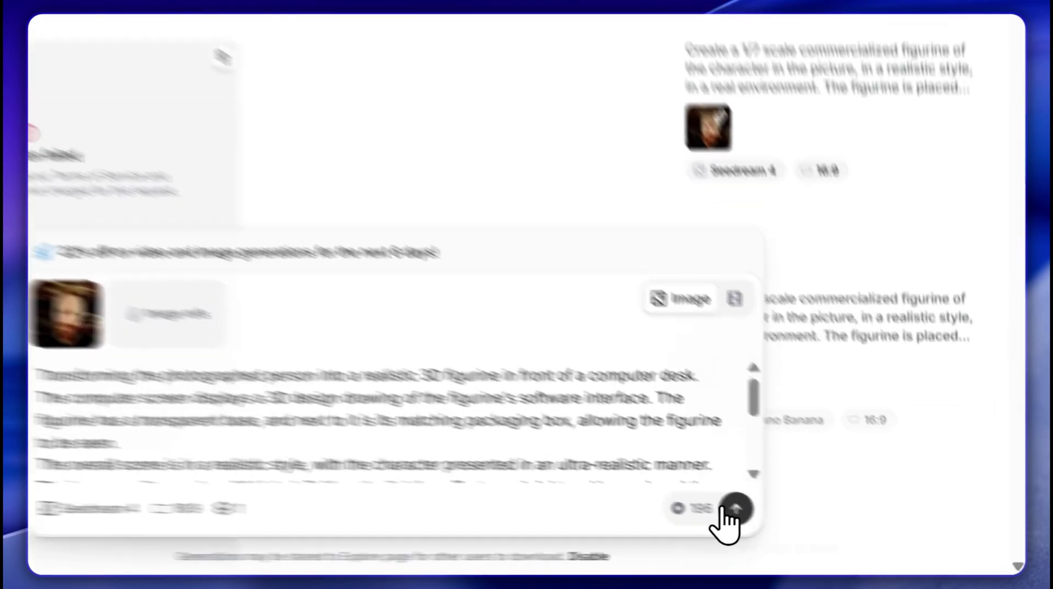
Submit the reworded figurine prompt, then select Wan 2.5 as the video model.
click(830, 530)
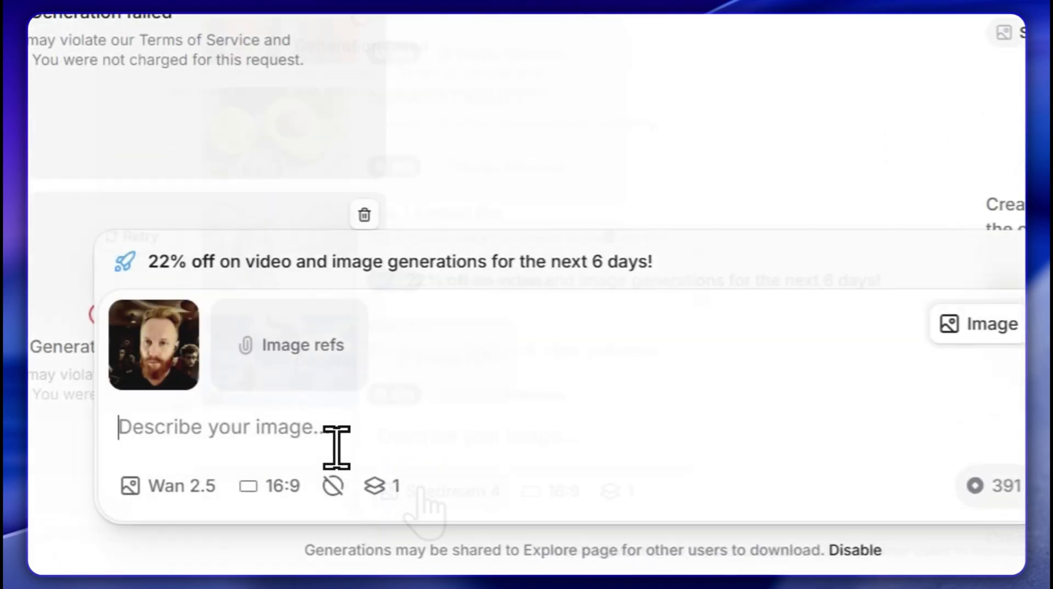
key(ctrl+v)
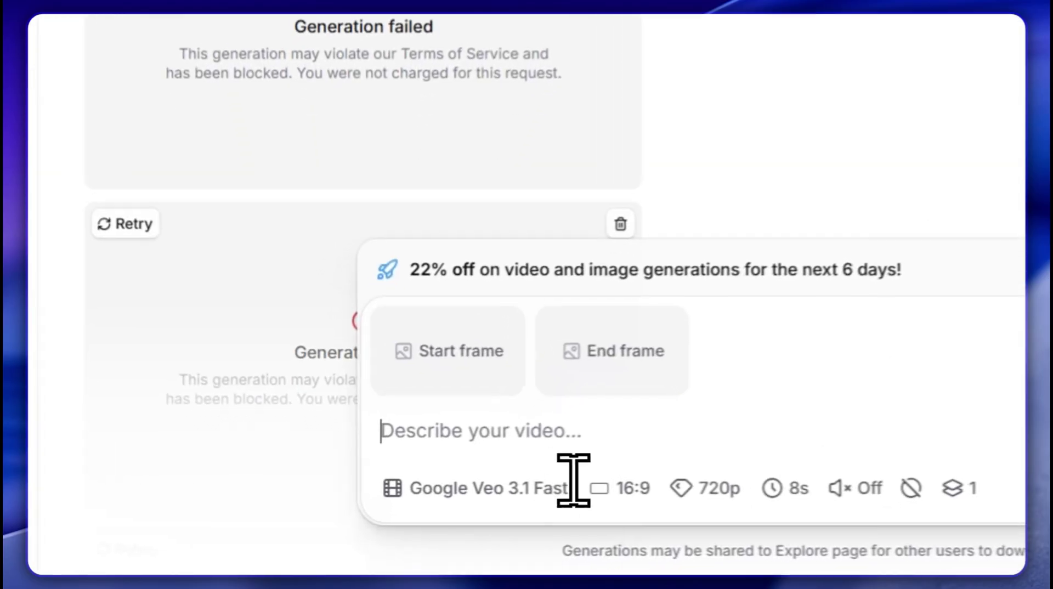
click(543, 500)
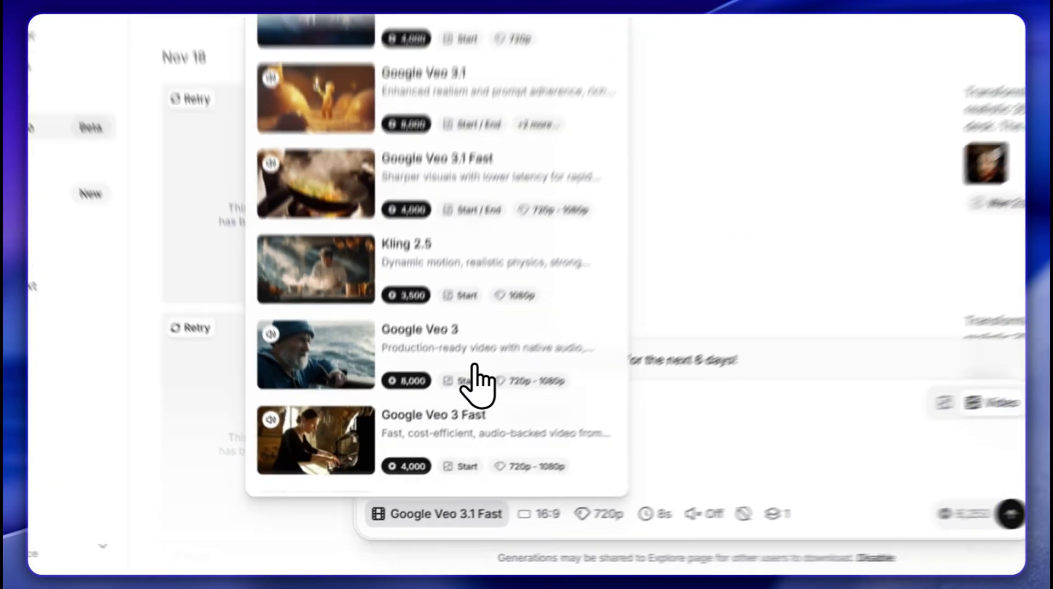
scroll(477, 384, down, 5)
scroll(442, 431, down, 3)
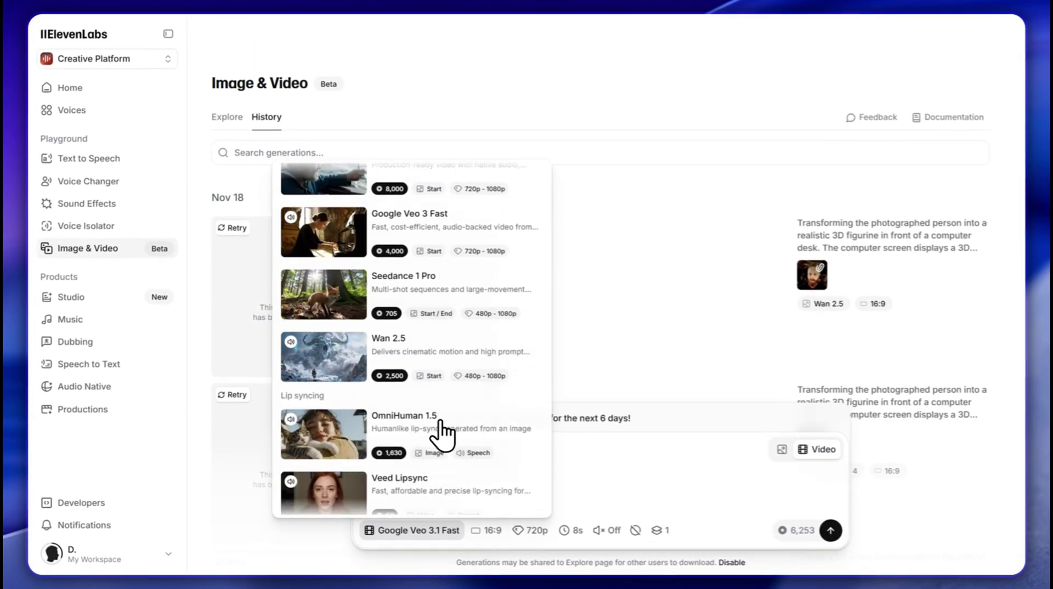
scroll(444, 436, up, 1)
click(447, 439)
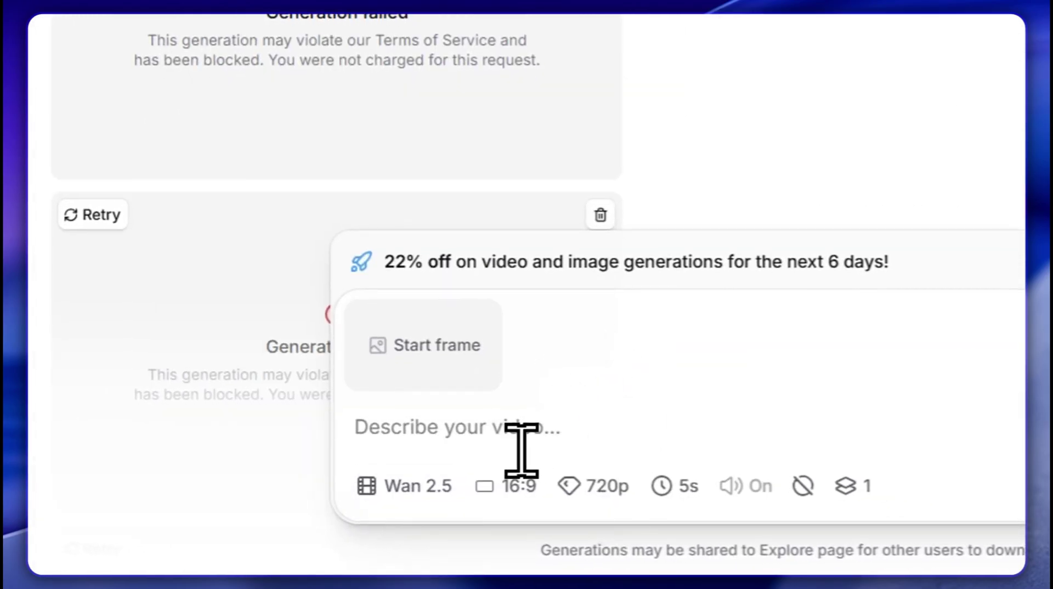
Generate a 5-second 720p video of a hero leaving a burning, ruined city.
text(Real-time playback. Wide shot of a ruined city: collapsed towers, fires blazing, storm clouds with lightning. Camera drops fast from the sky over burning streets and tilted buildings. Smoke and dust fill the air. A lone hero walks out of the ruins, silhouetted by fire. Camera shifts front: his face is dirty with dust and sweat, eyes firm, a faint smile. Wind blows, debris rises. Extreme close-up: his eyes reflect the approaching enemy. Music and drums hit. Final wide shot: fire forms a blazing halo behind him — reborn in flames with epic cinematic vibe.)
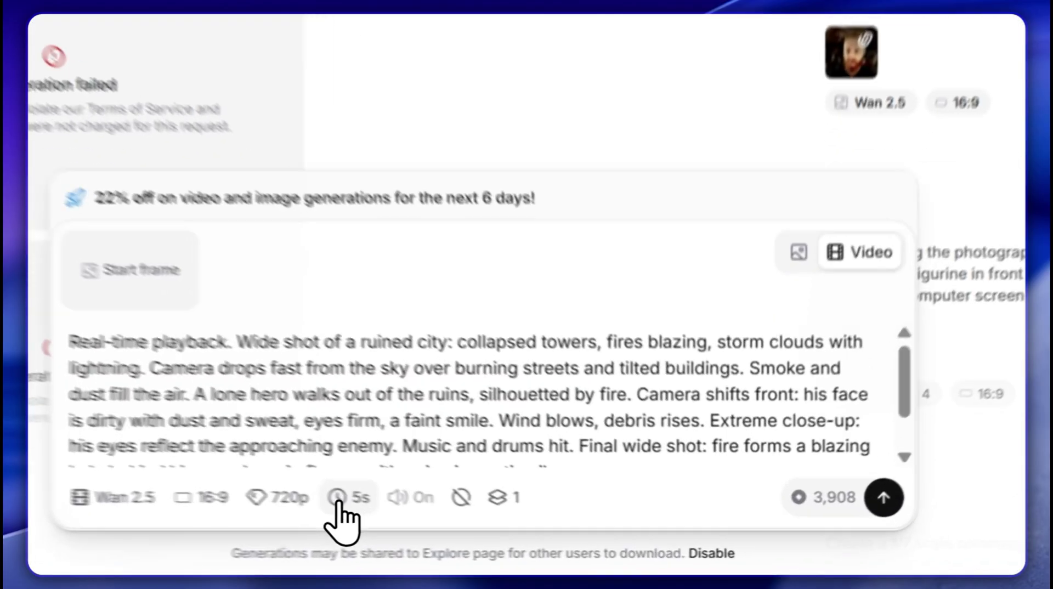
click(525, 530)
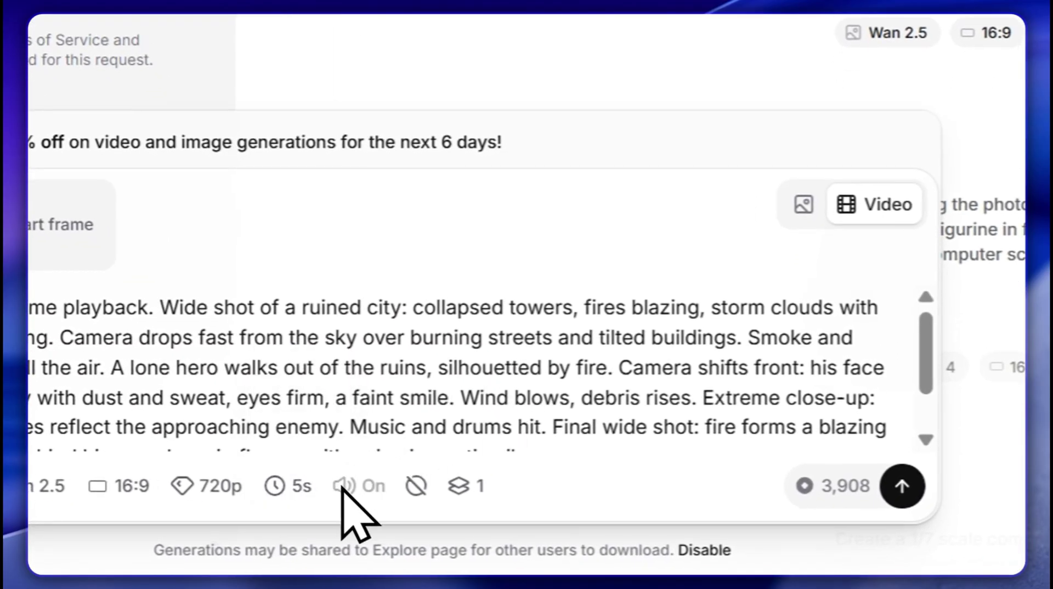
click(904, 487)
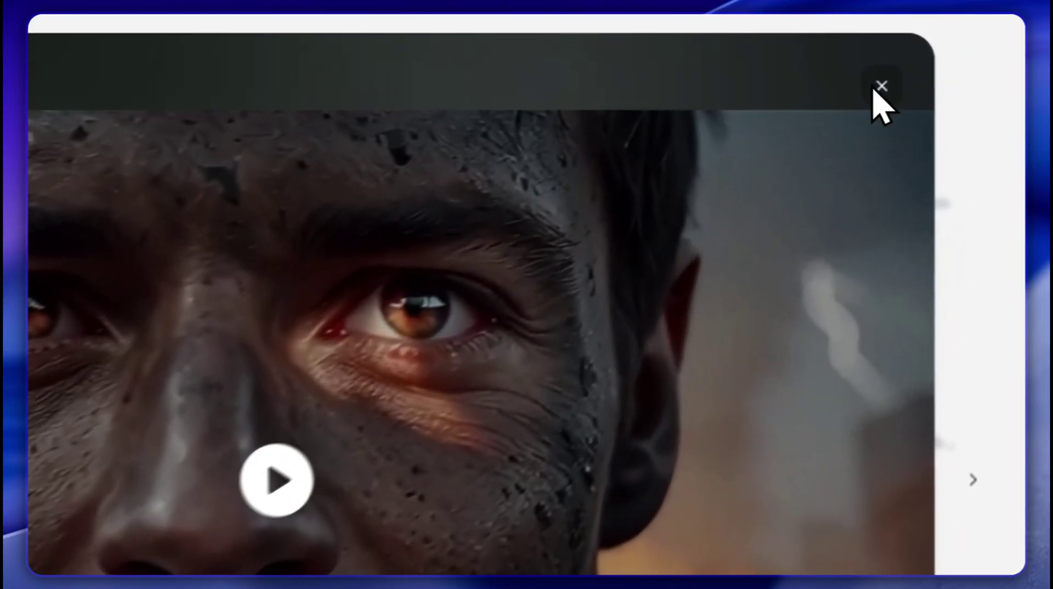
click(945, 55)
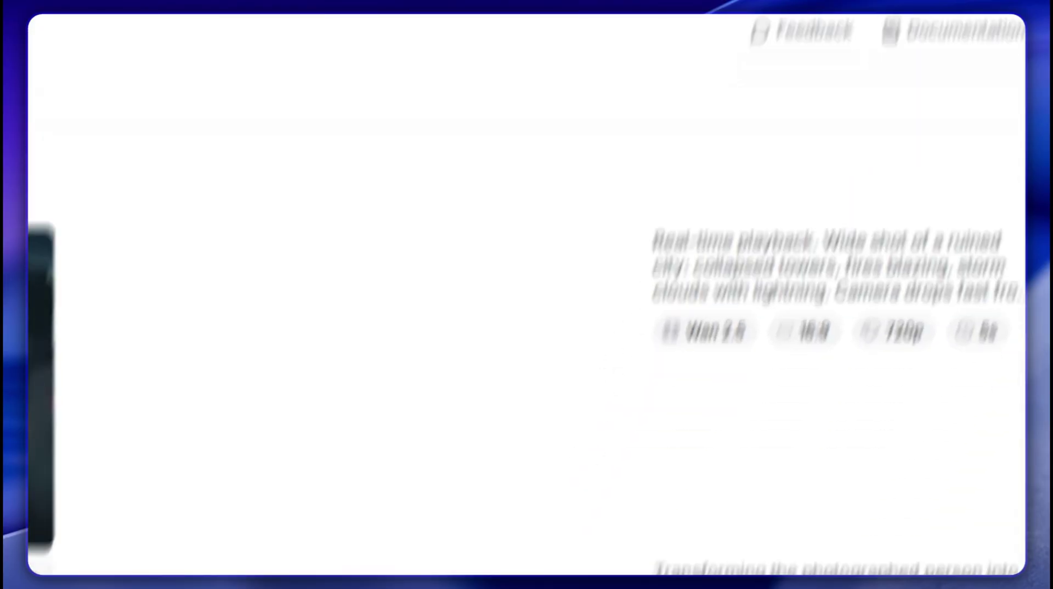
Switch to image generation with the yellow-smoke prompt and the Seedream 4 model.
click(697, 395)
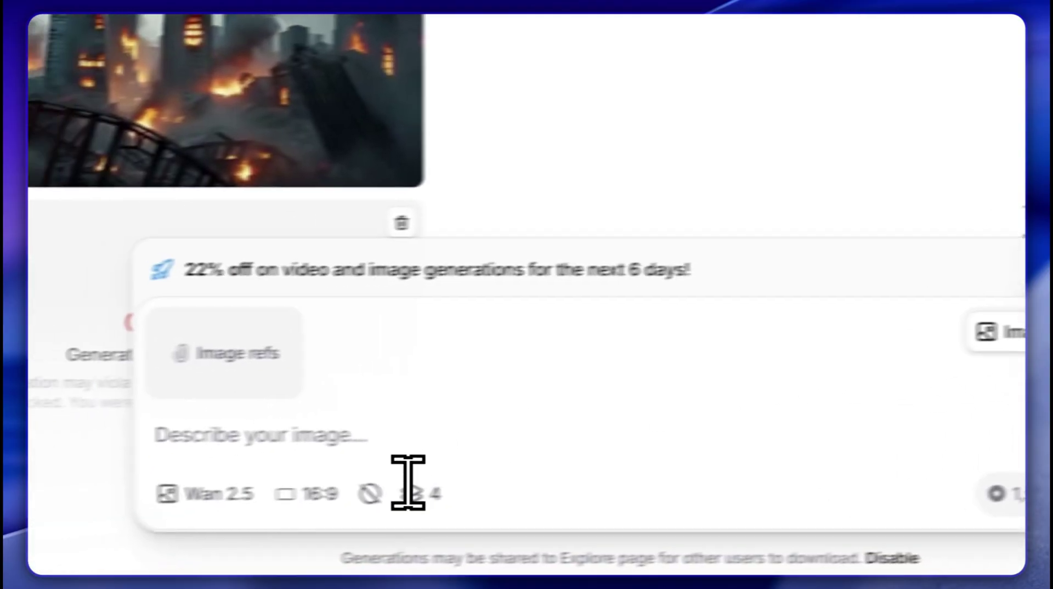
key(ctrl+v)
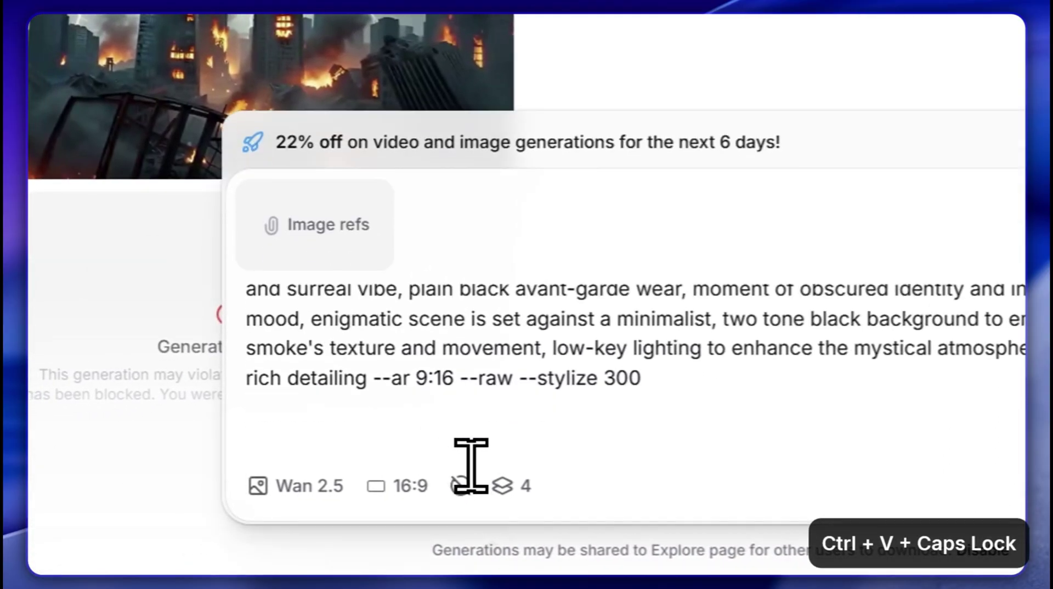
click(340, 500)
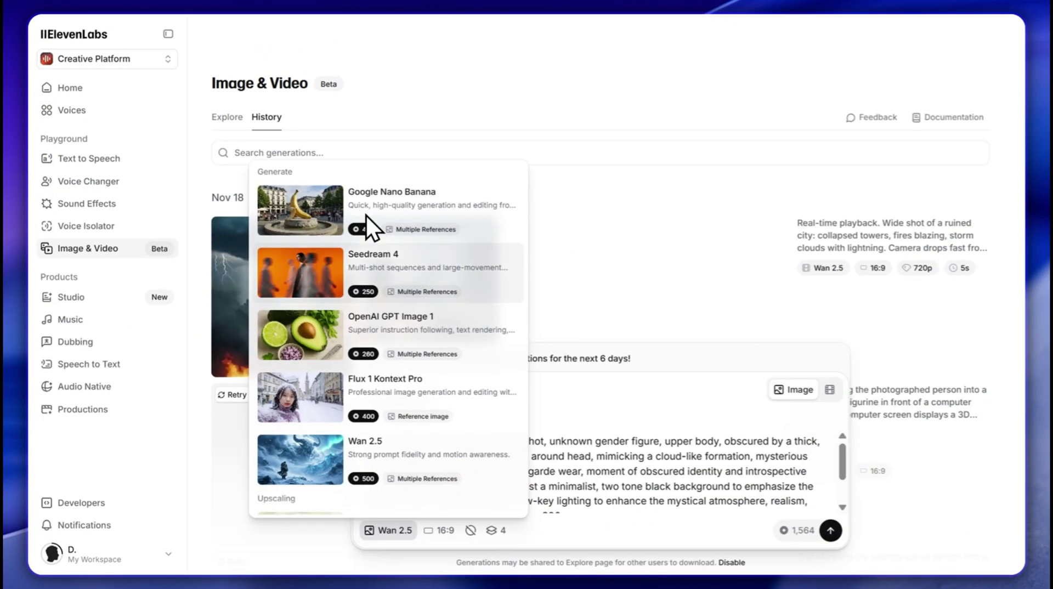
click(399, 286)
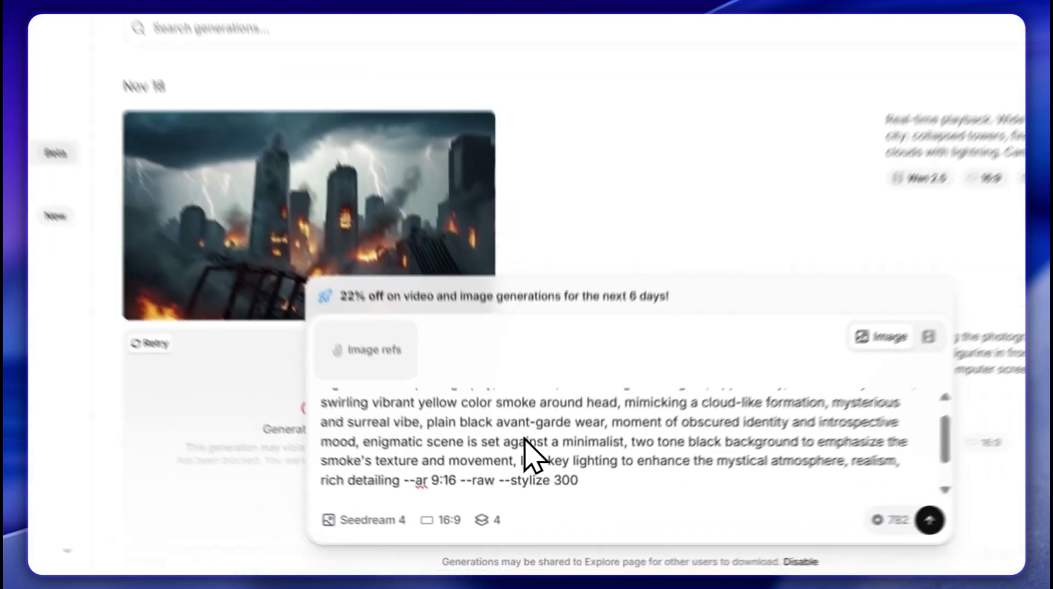
scroll(524, 439, up, 1)
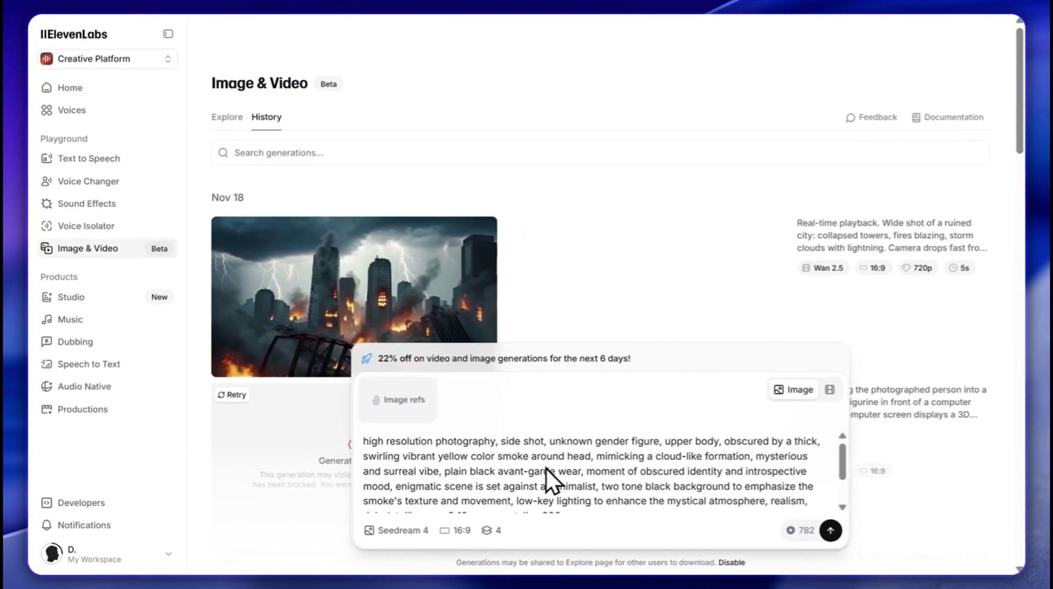
scroll(545, 463, down, 4)
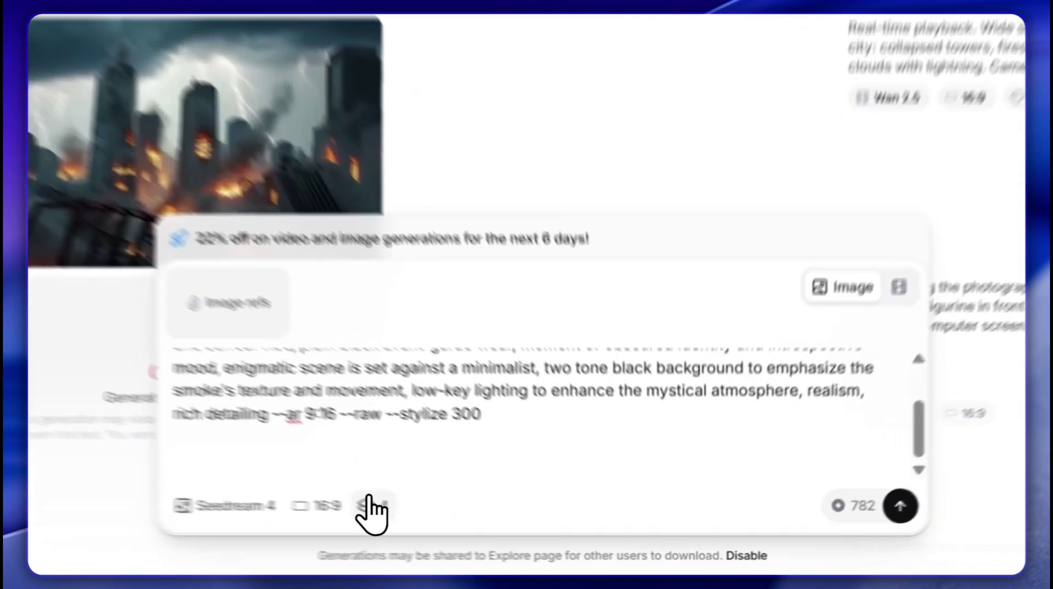
Generate just one yellow-smoke image and view it full size.
click(487, 529)
click(290, 323)
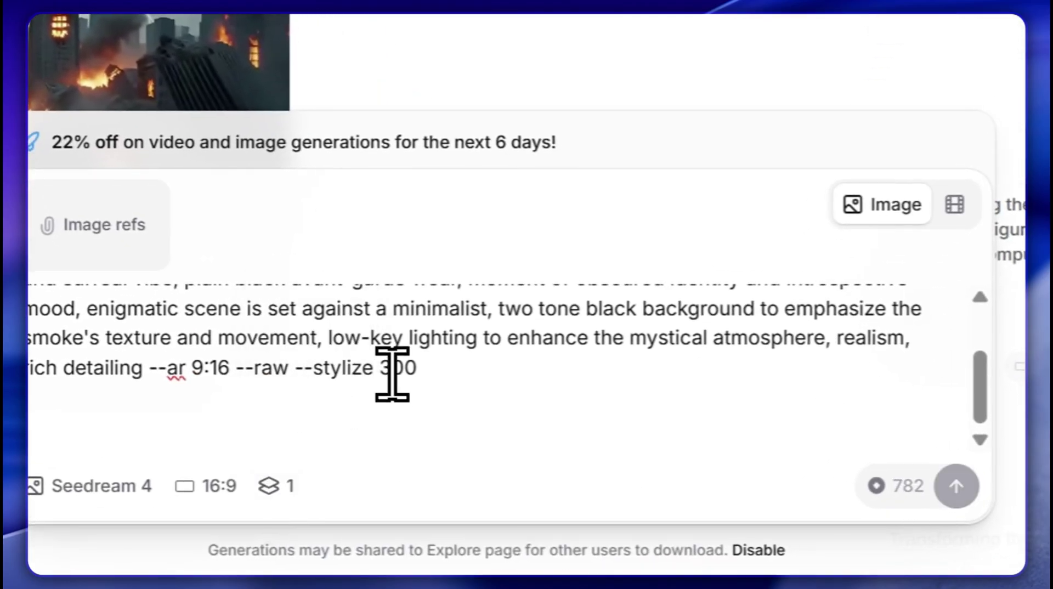
scroll(594, 399, up, 3)
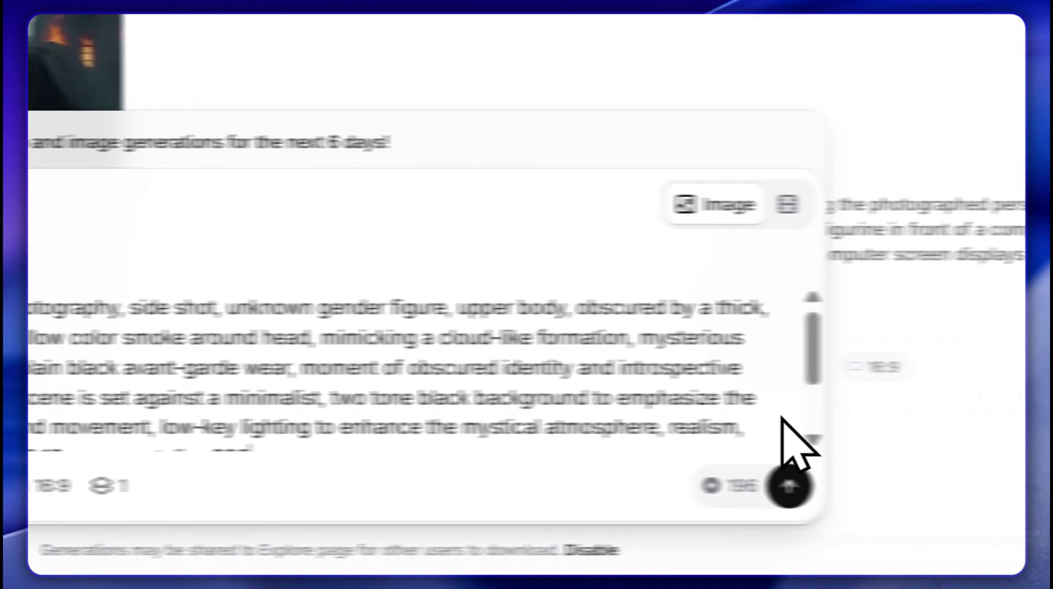
click(955, 485)
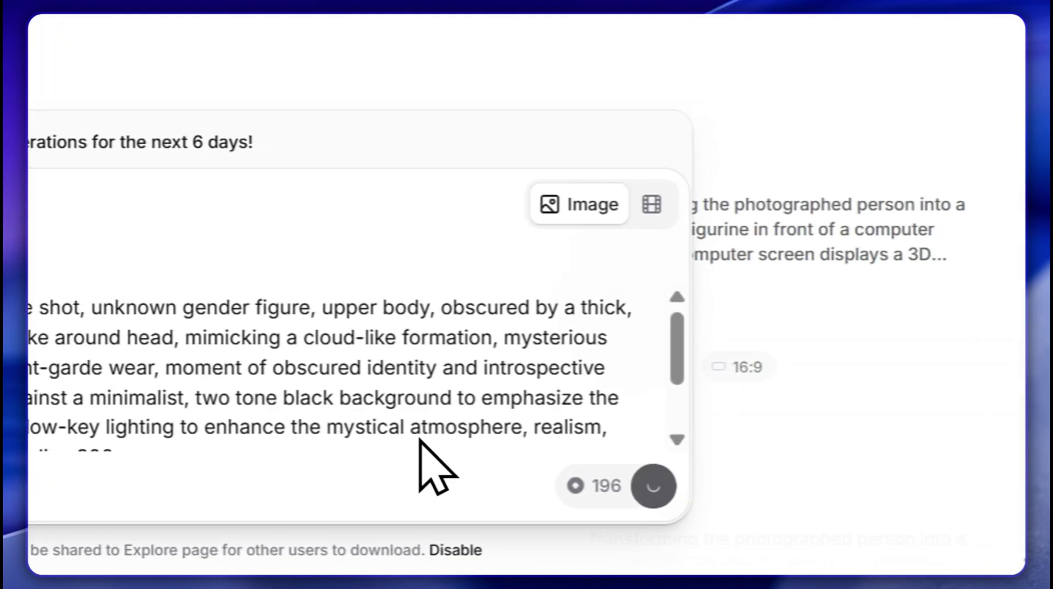
click(353, 296)
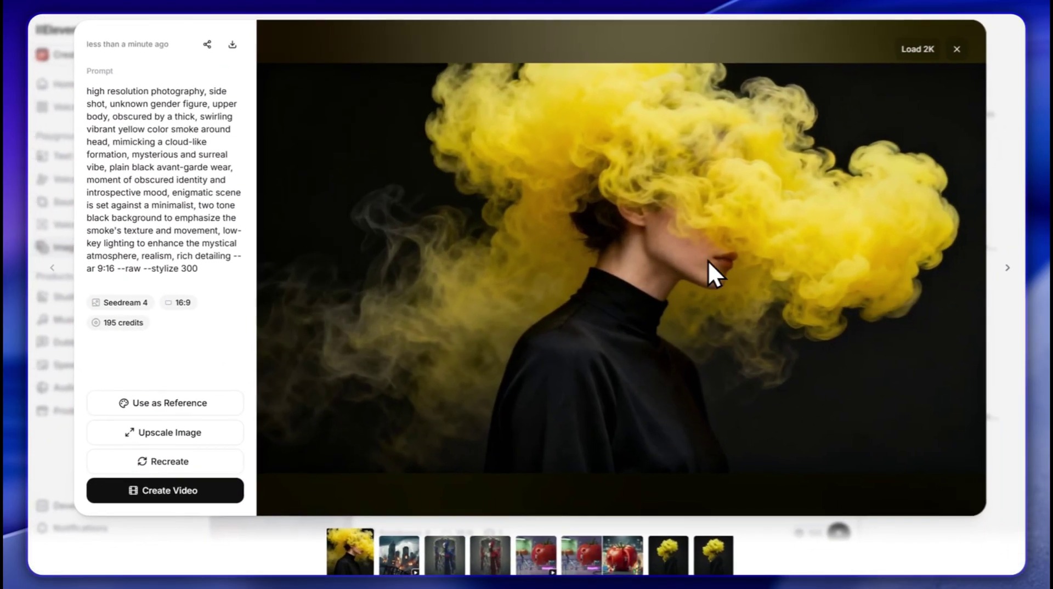
Compare the new Seedream 4 portrait with the older Google Nano Banana yellow-smoke image.
key(Escape)
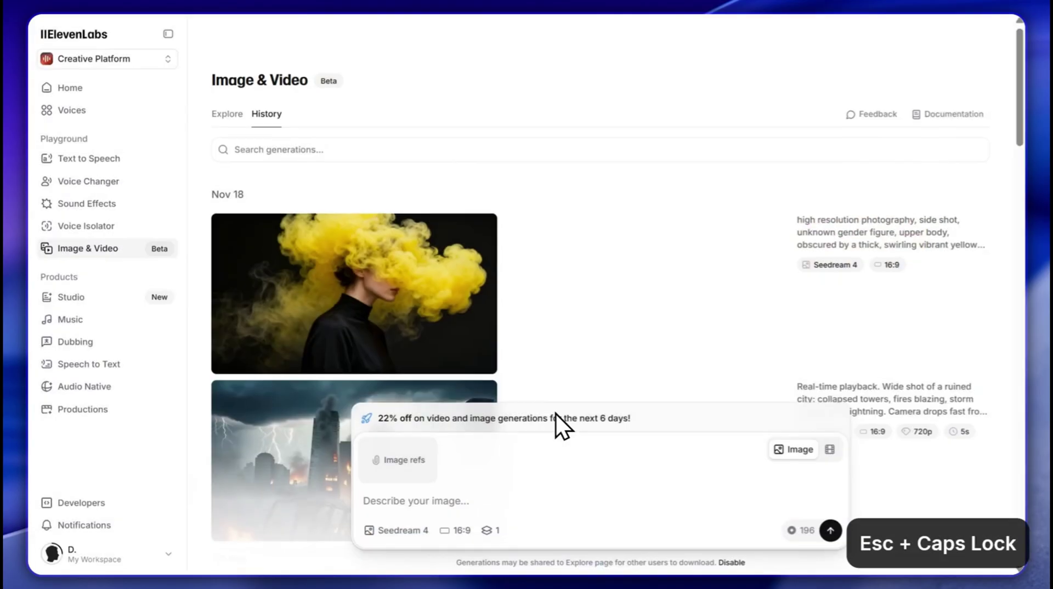
scroll(555, 413, down, 10)
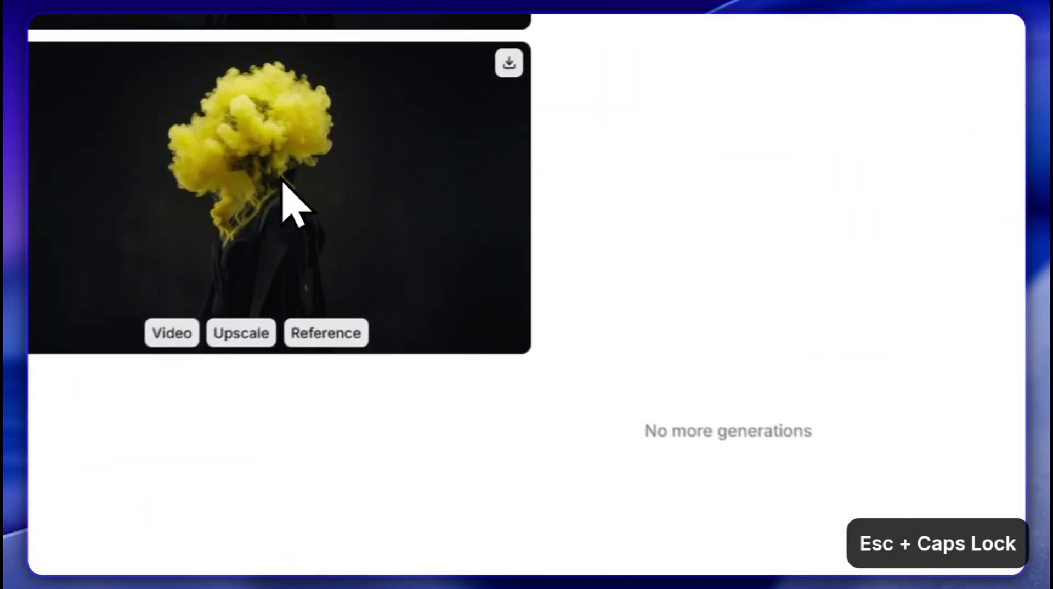
click(332, 175)
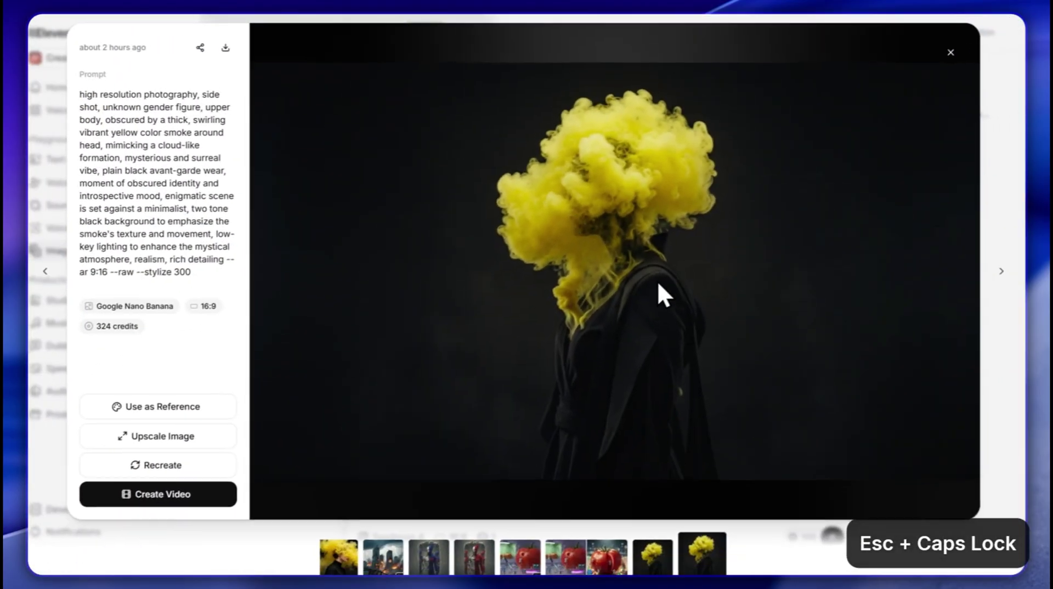
key(Escape)
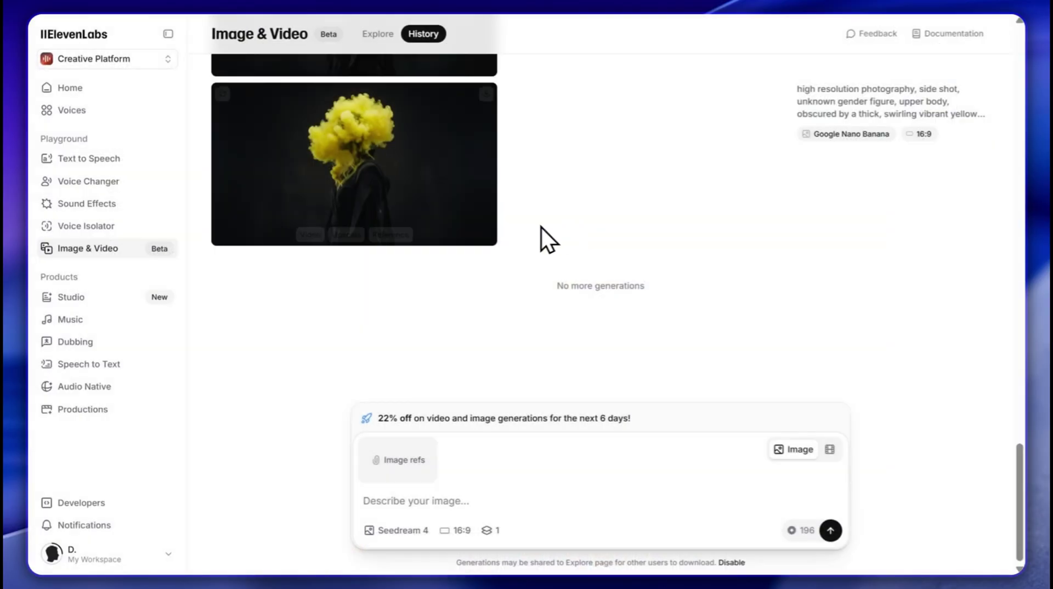
scroll(541, 226, up, 10)
scroll(406, 199, up, 5)
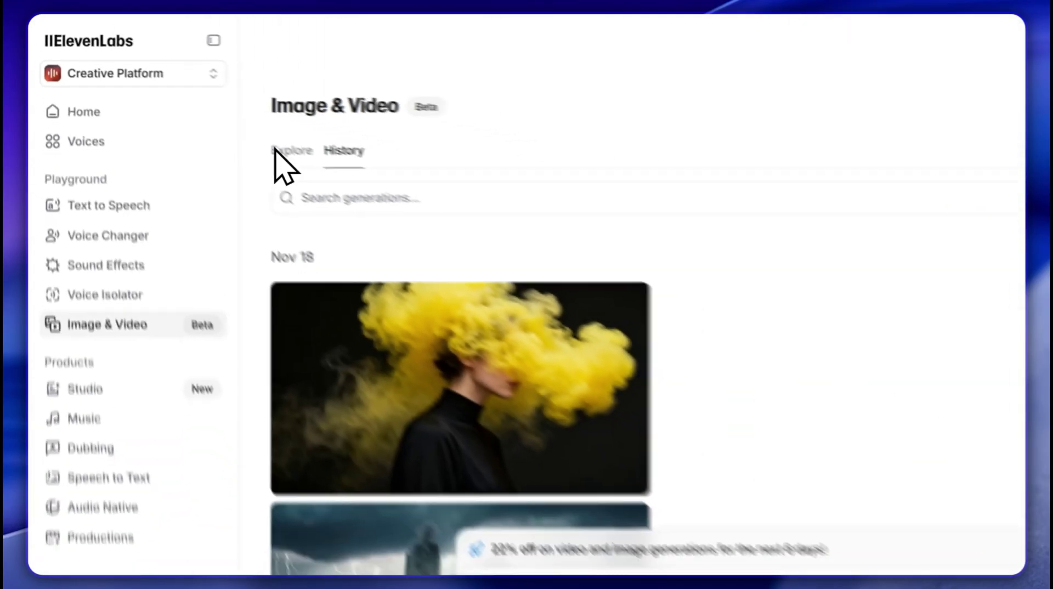
Browse the Explore gallery and open the Kling 2.5 black wolf misty-forest video.
click(428, 220)
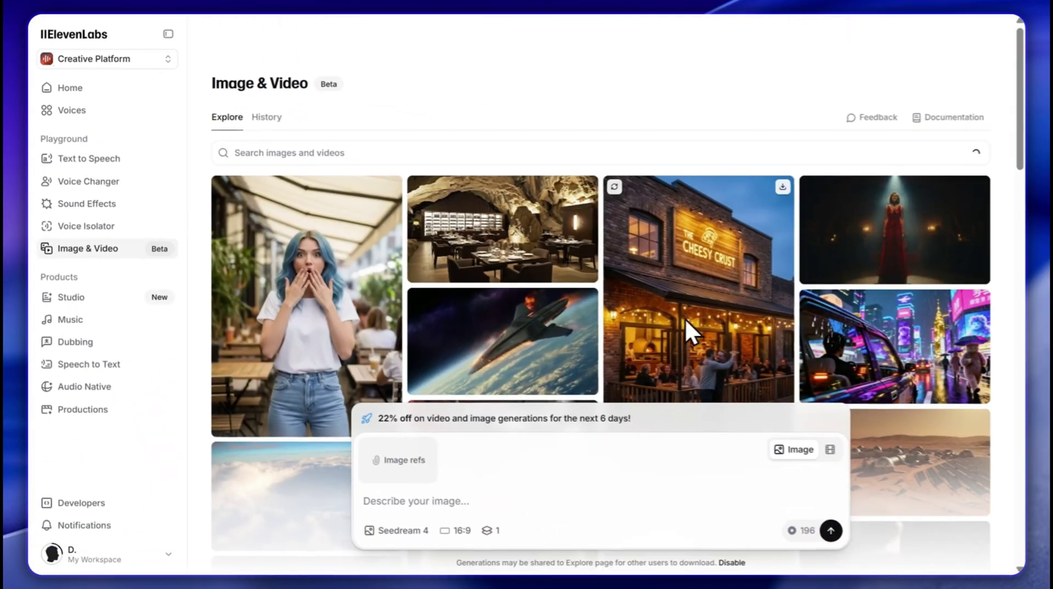
scroll(730, 329, down, 1)
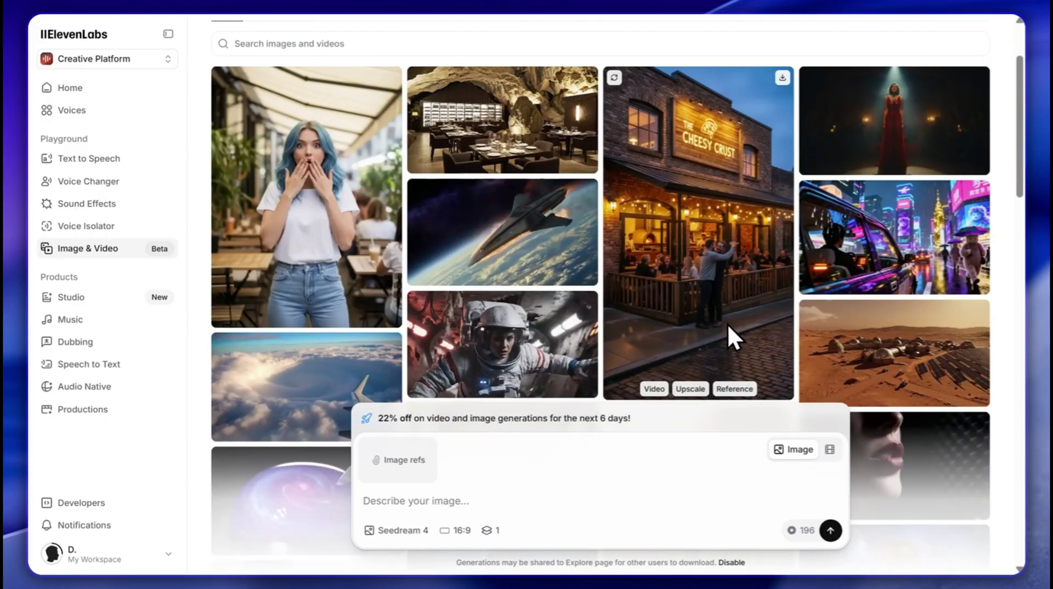
scroll(727, 323, down, 2)
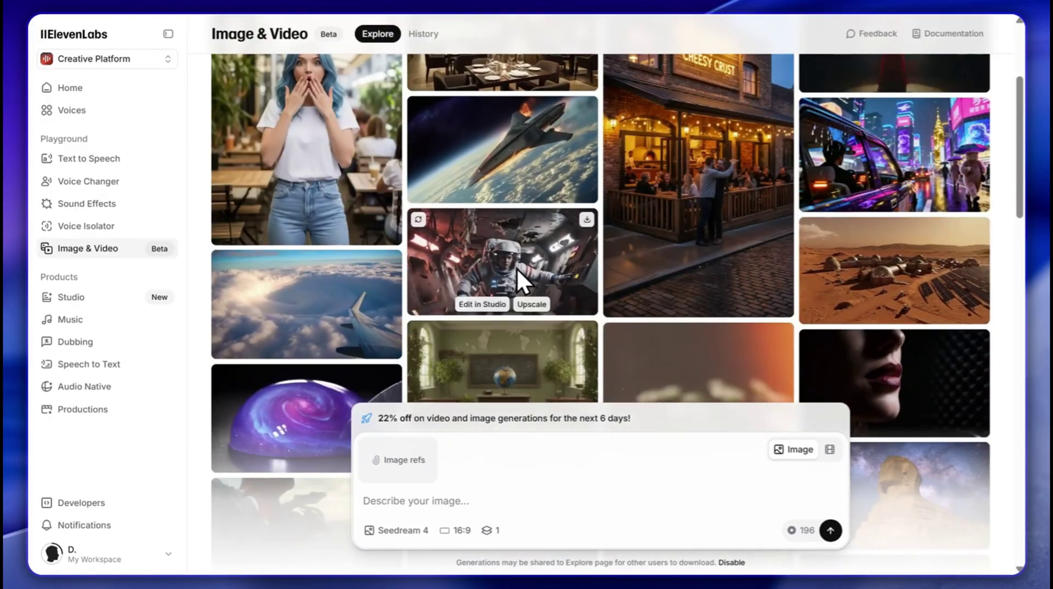
scroll(537, 293, down, 2)
scroll(543, 330, down, 2)
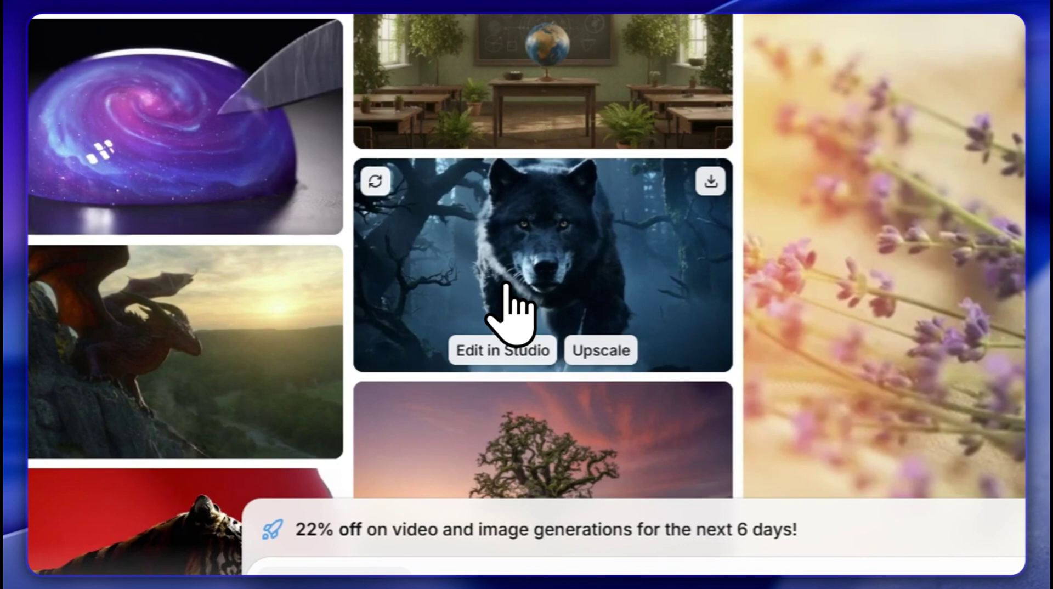
click(510, 310)
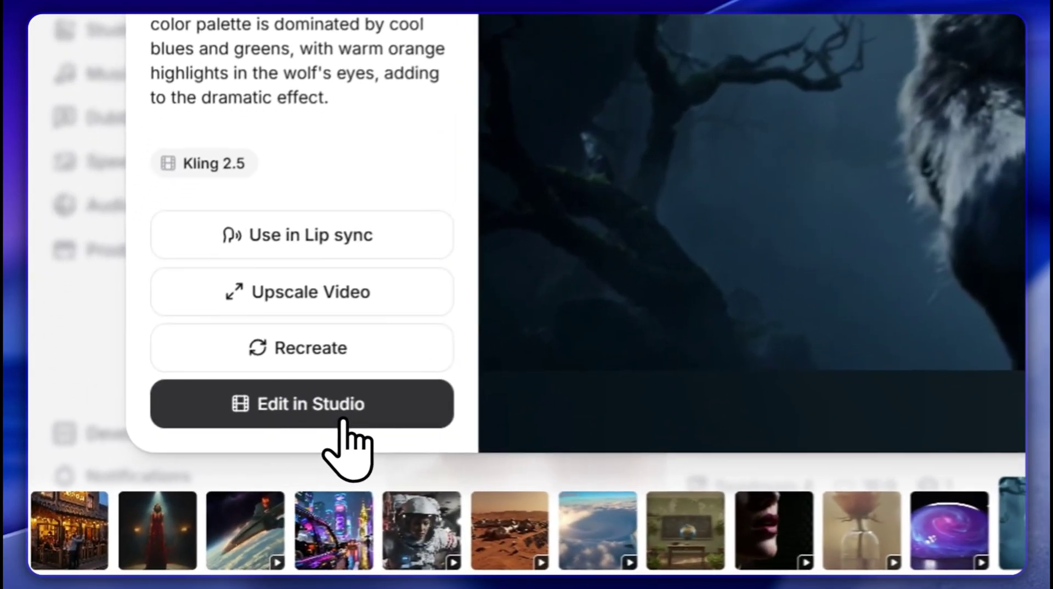
Open the wolf video in Studio and append the Real-time playback clip on the timeline.
click(184, 497)
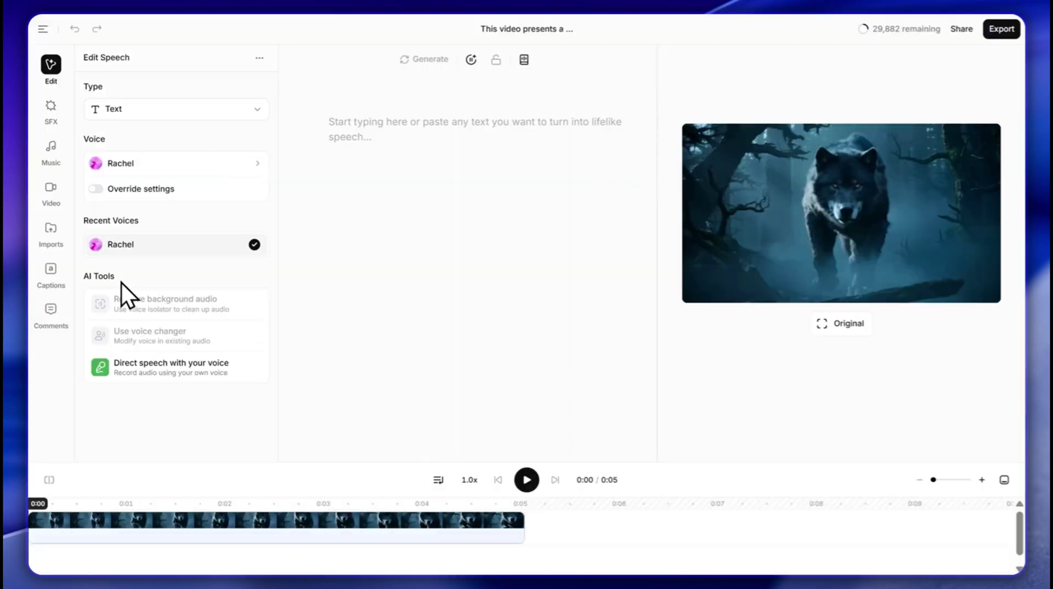
click(51, 188)
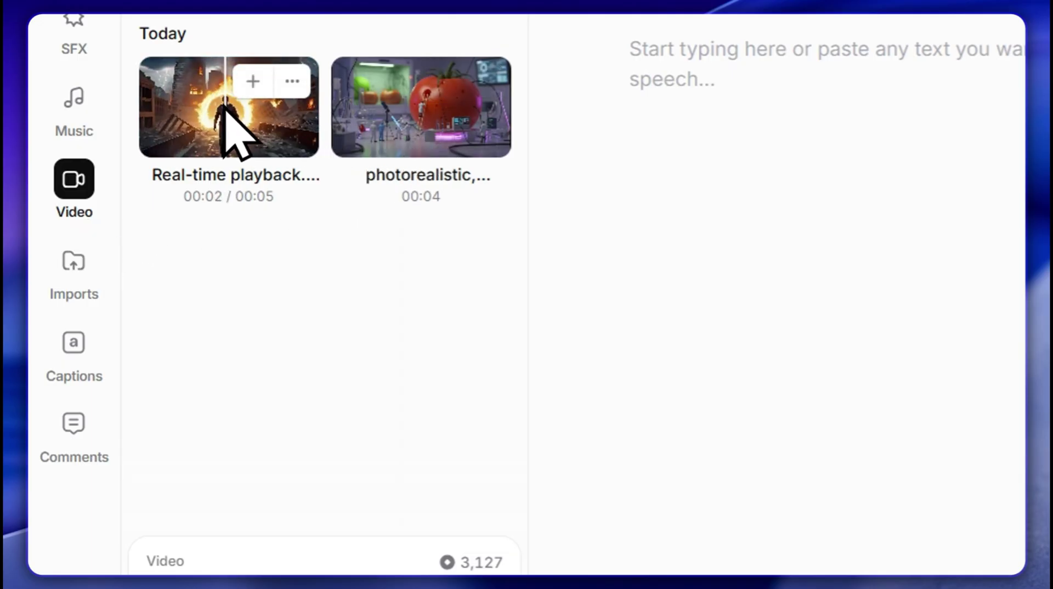
drag(228, 110, 510, 463)
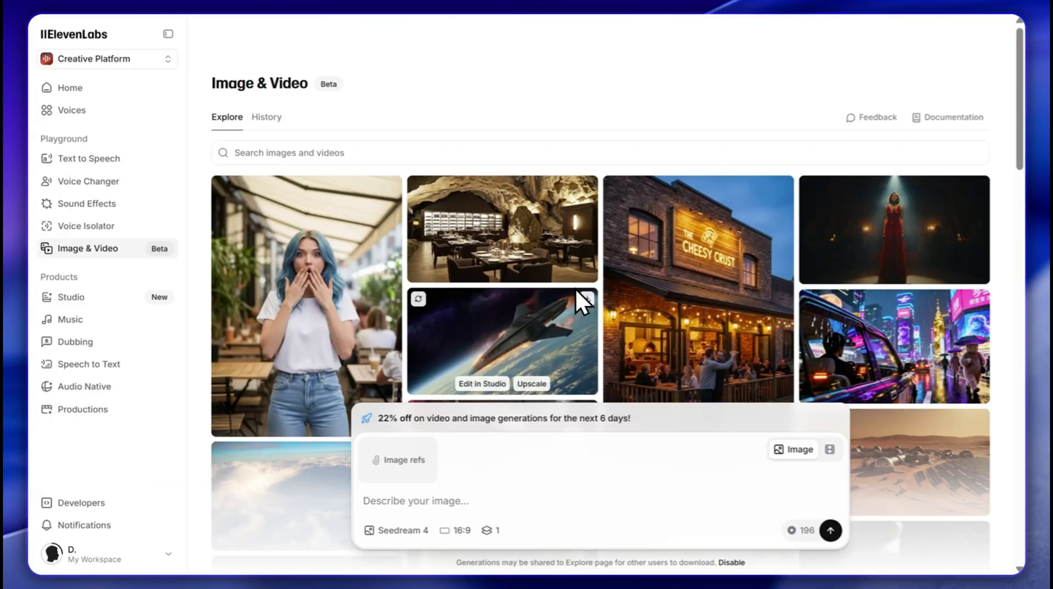
scroll(575, 288, down, 4)
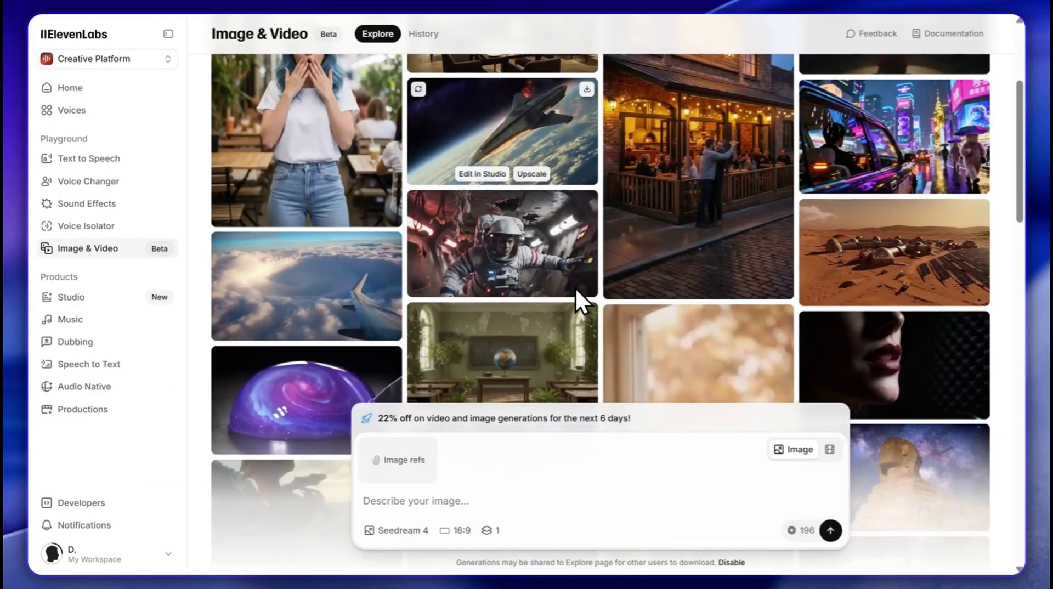